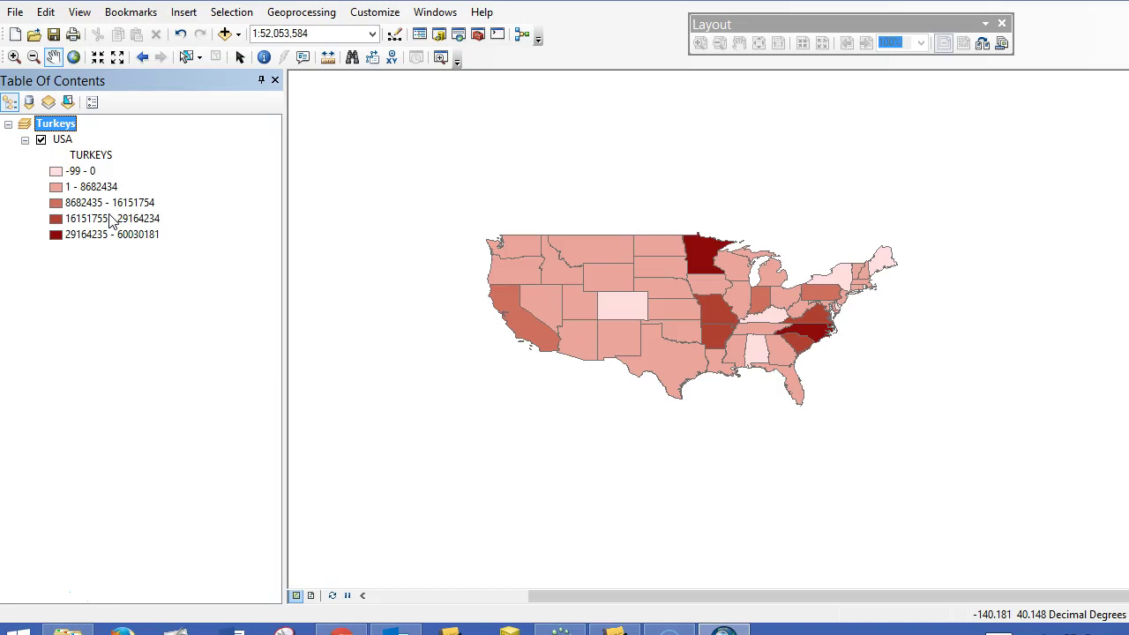
Step: Open the attribute table of the USA layer and sort the TURKEYS field in ascending order
{"action": "left_click", "coordinate": [101, 161]}
{"action": "right_click", "coordinate": [66, 142]}
{"action": "left_click", "coordinate": [119, 190]}
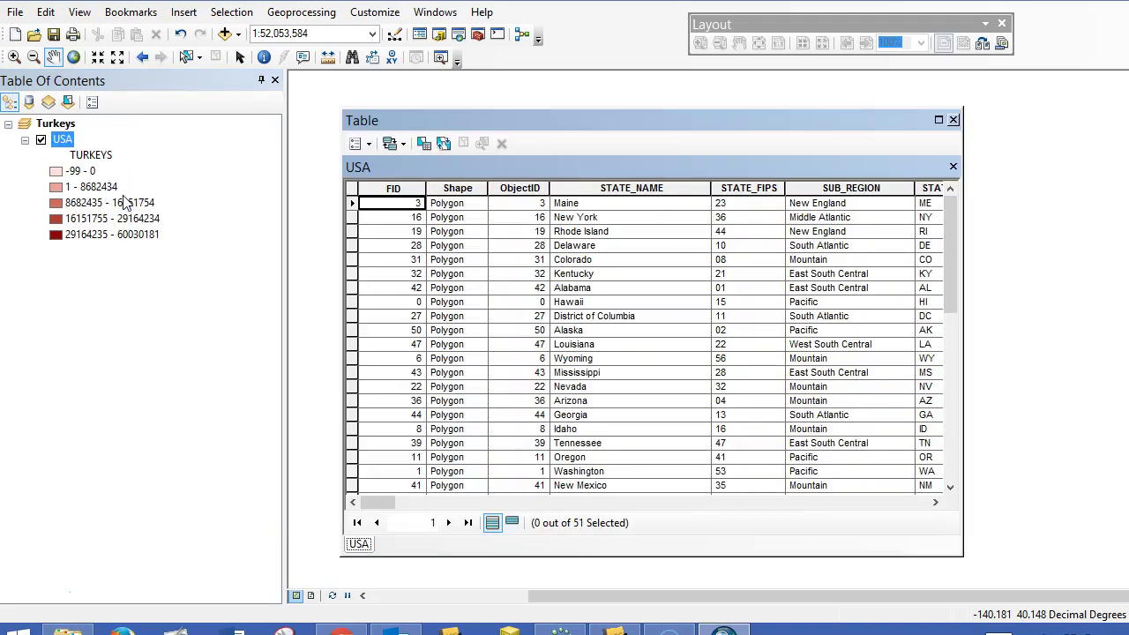
{"action": "left_click_drag", "start_coordinate": [374, 503], "coordinate": [884, 504]}
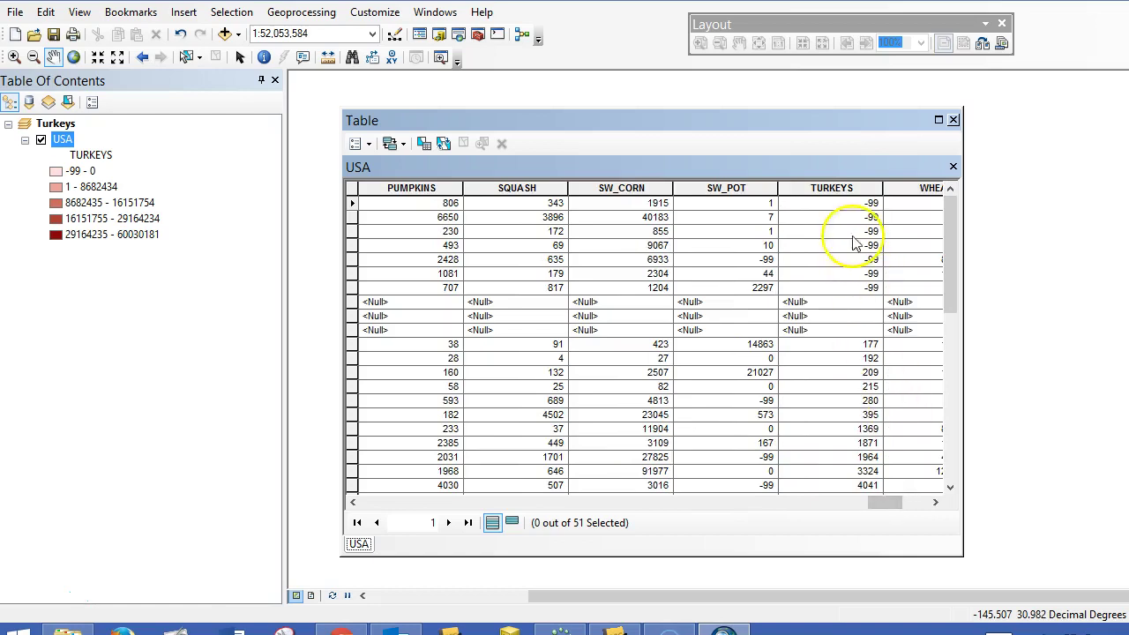
{"action": "right_click", "coordinate": [843, 187]}
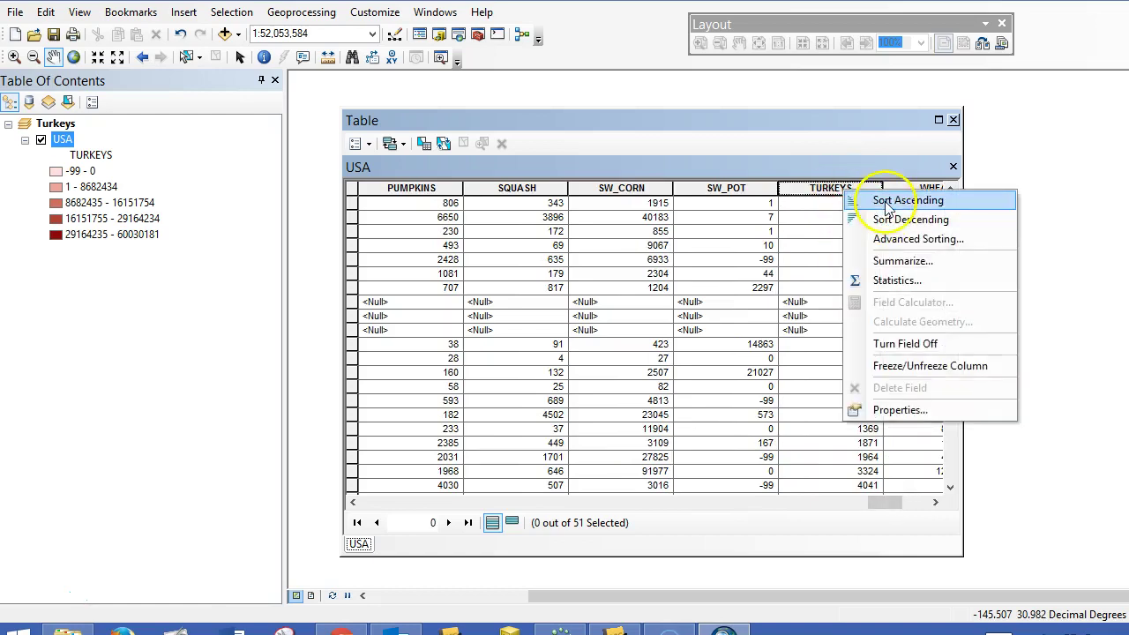
{"action": "left_click", "coordinate": [887, 204]}
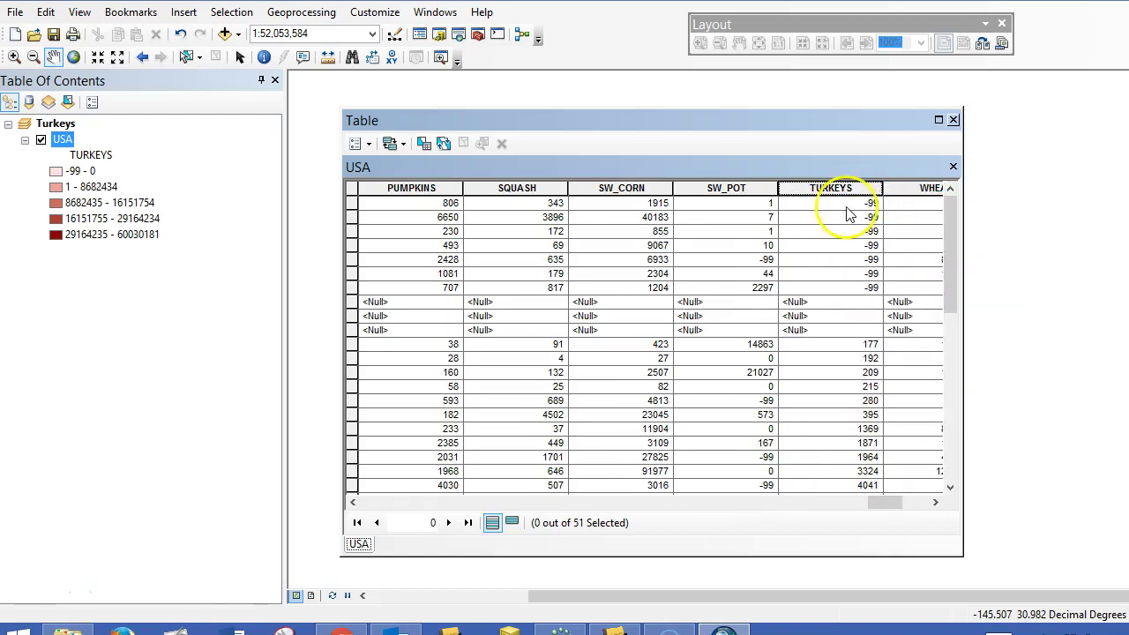
Step: Examine the -99 and Null entries in the TURKEYS field, check which states they belong to, and close the table
{"action": "left_click", "coordinate": [842, 205]}
{"action": "left_click", "coordinate": [838, 217]}
{"action": "left_click", "coordinate": [839, 231]}
{"action": "left_click", "coordinate": [841, 245]}
{"action": "left_click", "coordinate": [855, 259]}
{"action": "left_click", "coordinate": [864, 273]}
{"action": "left_click", "coordinate": [864, 288]}
{"action": "left_click", "coordinate": [860, 302]}
{"action": "left_click", "coordinate": [855, 316]}
{"action": "left_click", "coordinate": [854, 328]}
{"action": "left_click", "coordinate": [853, 303]}
{"action": "left_click_drag", "start_coordinate": [889, 504], "coordinate": [353, 528]}
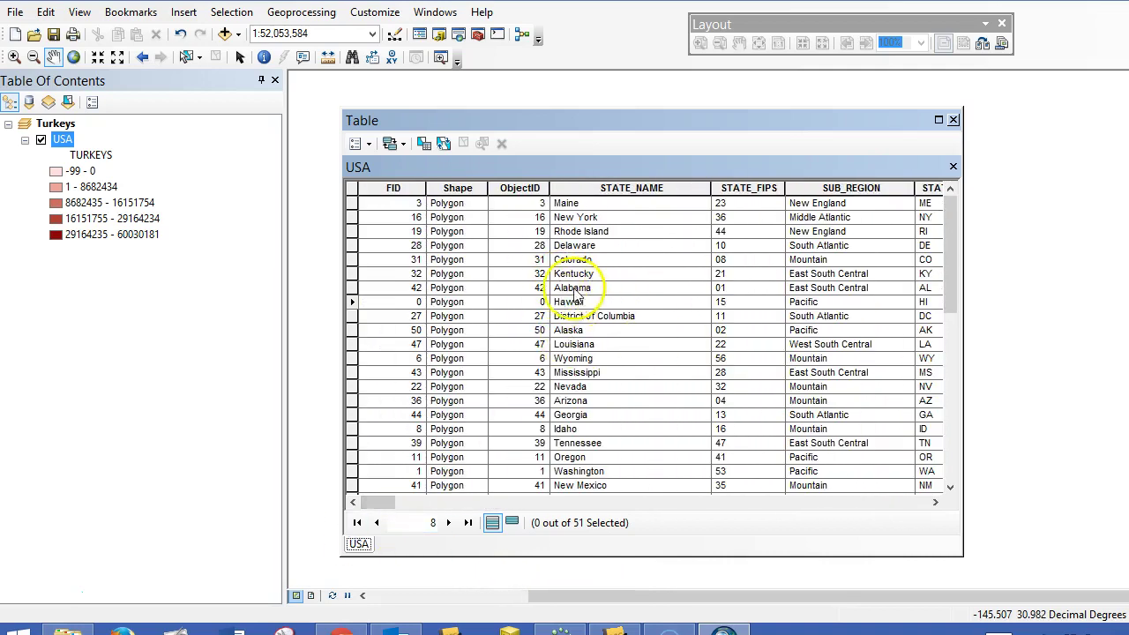
{"action": "left_click_drag", "start_coordinate": [382, 510], "coordinate": [924, 504]}
{"action": "mouse_move", "coordinate": [951, 286]}
{"action": "left_mouse_down"}
{"action": "mouse_move", "coordinate": [952, 304]}
{"action": "mouse_move", "coordinate": [951, 271]}
{"action": "left_mouse_up"}
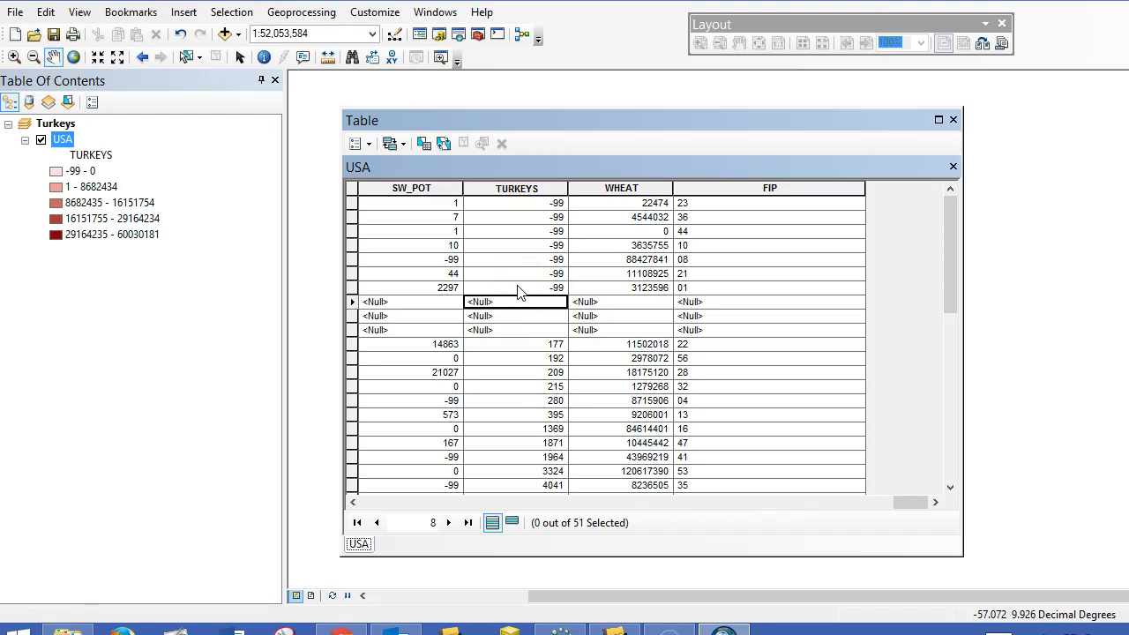
{"action": "left_click", "coordinate": [953, 119]}
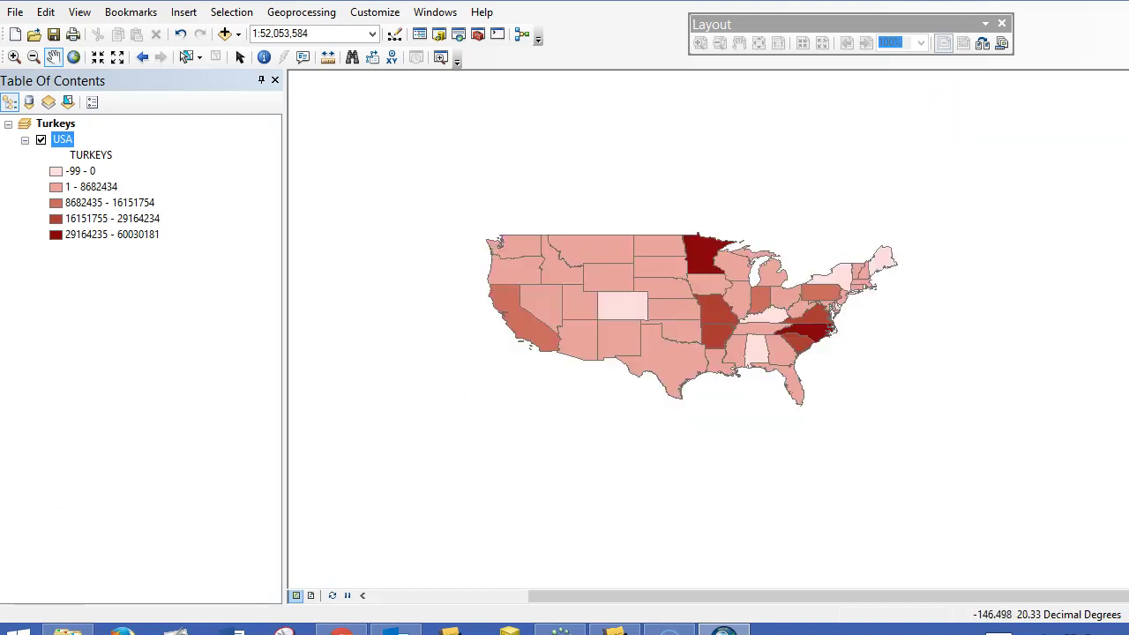
Step: In the USA layer's graduated colors symbology, label the -99 to 0 class No Data Available and fill it with light gray
{"action": "double_click", "coordinate": [95, 156]}
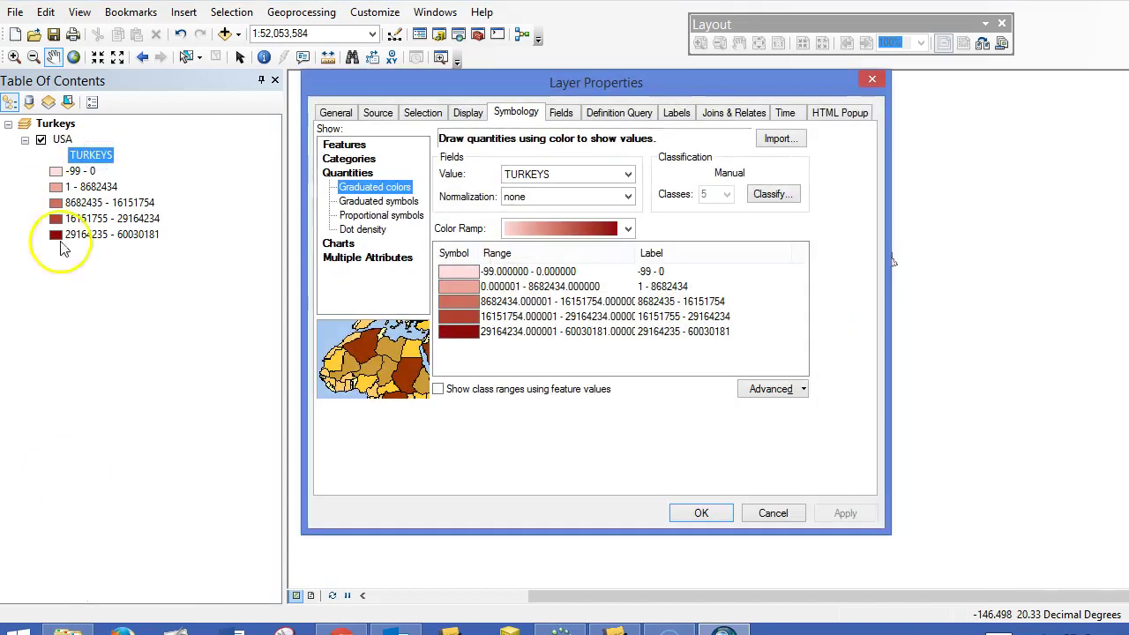
{"action": "left_click", "coordinate": [661, 273]}
{"action": "left_click", "coordinate": [658, 274]}
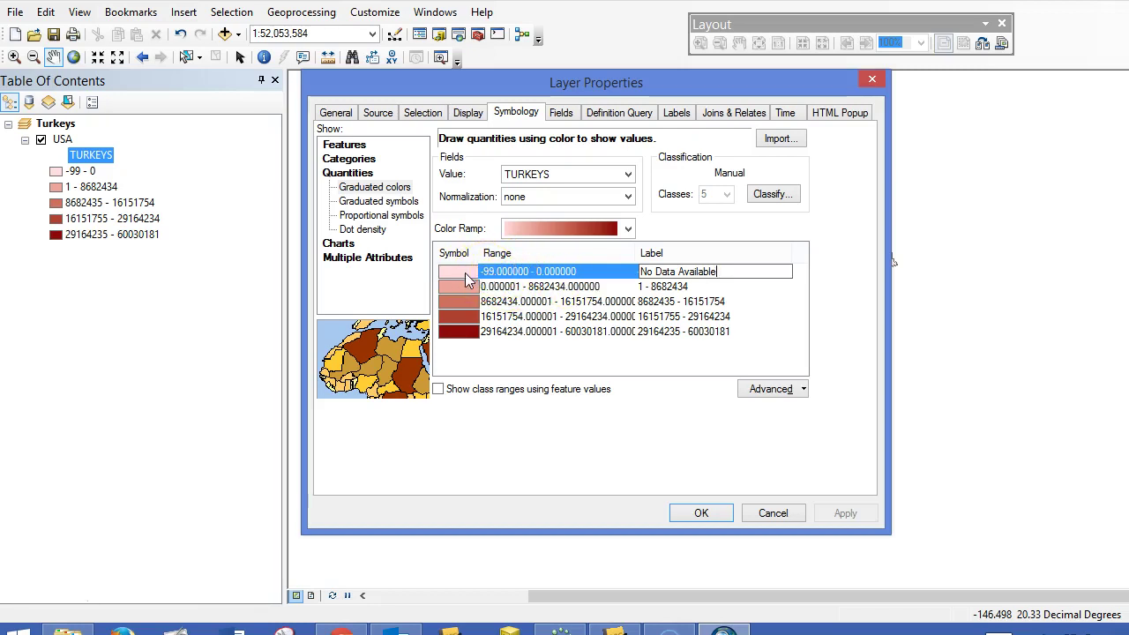
{"action": "key", "text": "Return"}
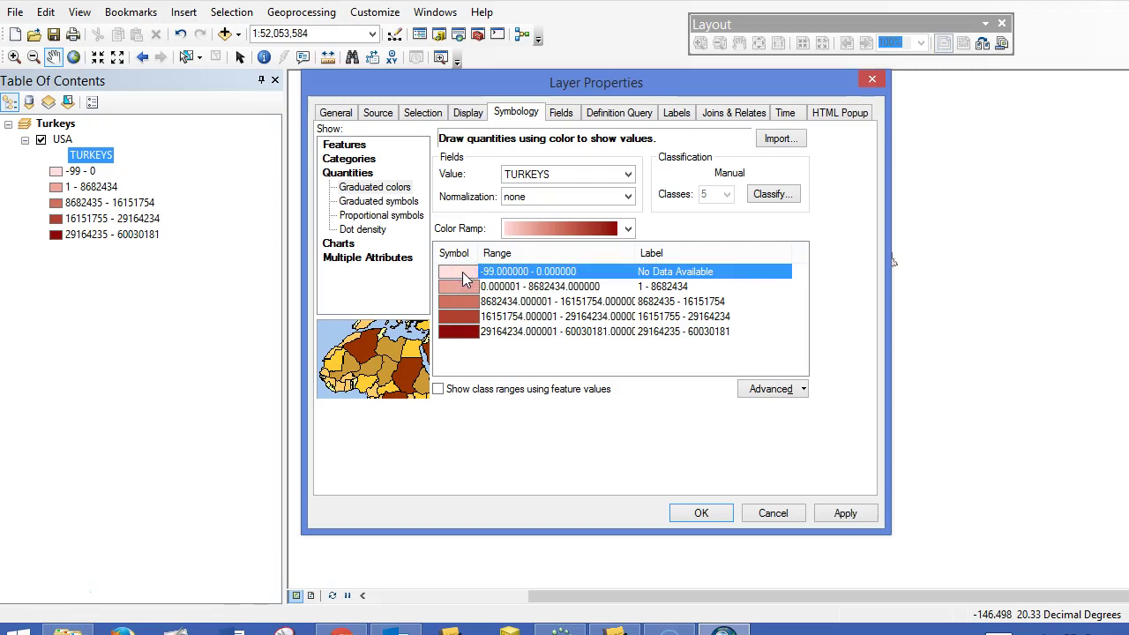
{"action": "double_click", "coordinate": [459, 275]}
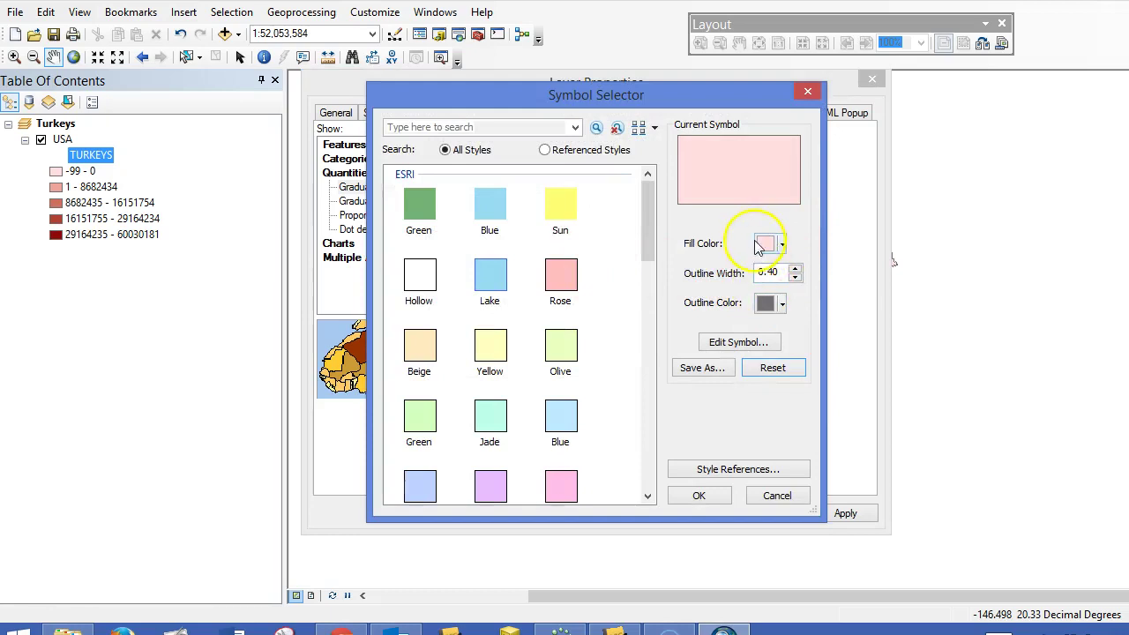
{"action": "left_click", "coordinate": [760, 244]}
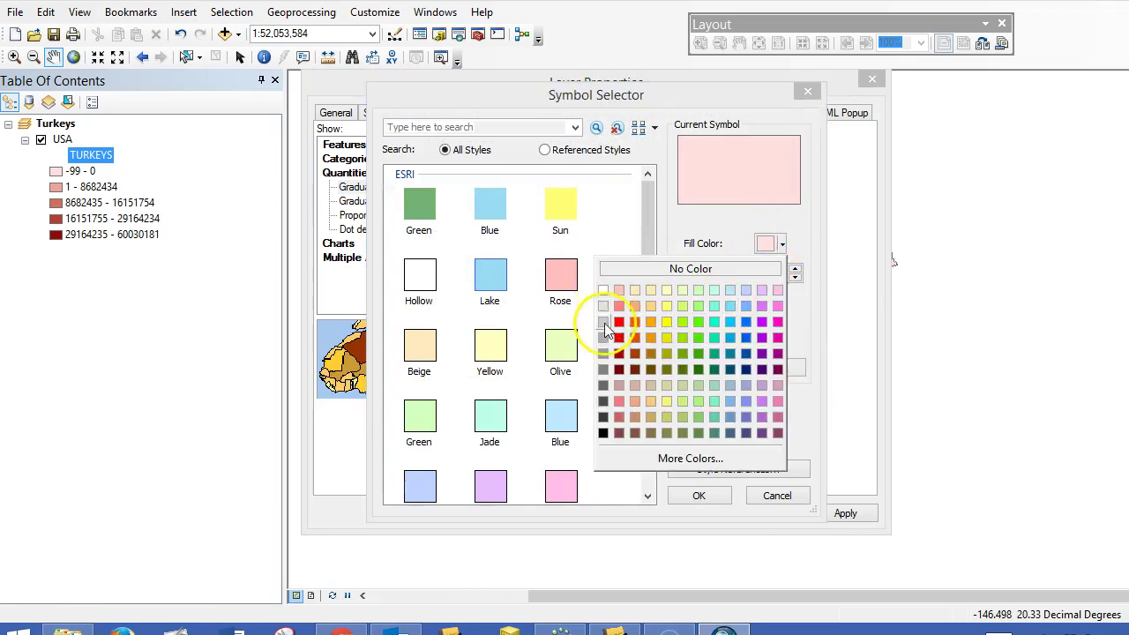
{"action": "left_click", "coordinate": [601, 307]}
{"action": "left_click", "coordinate": [698, 496]}
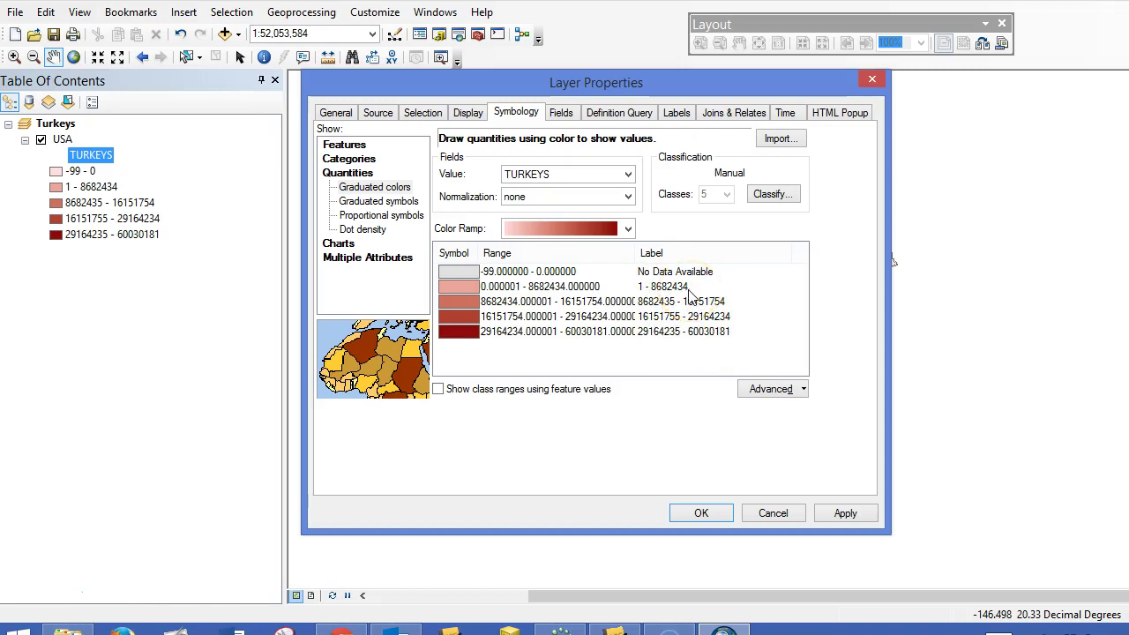
Step: Format the class labels as numeric with thousands separators
{"action": "right_click", "coordinate": [723, 258]}
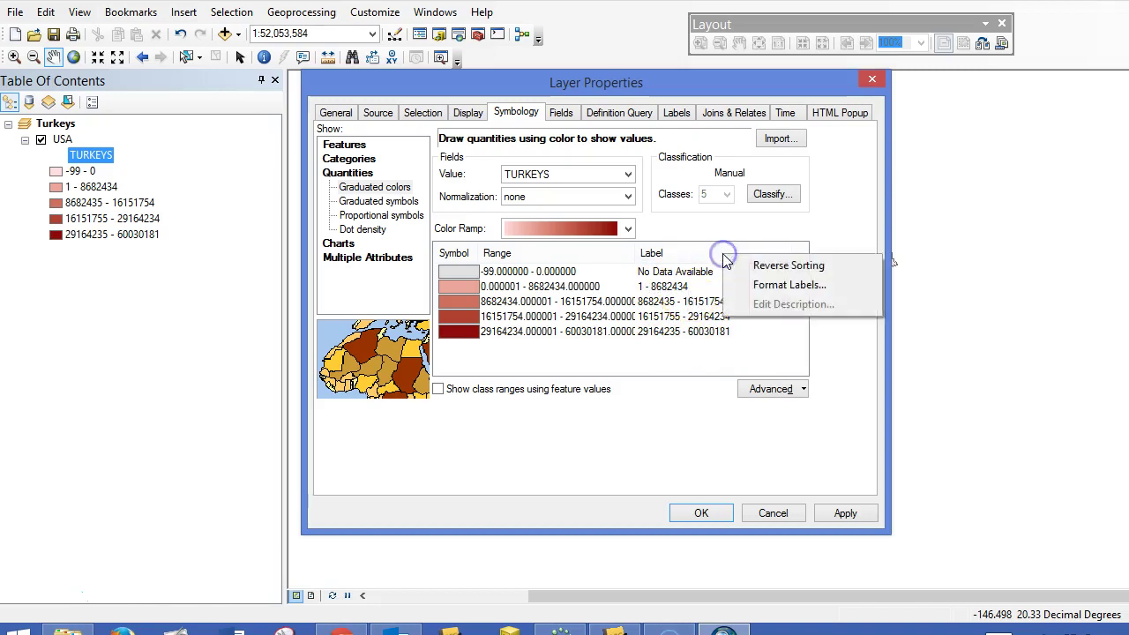
{"action": "left_click", "coordinate": [804, 294]}
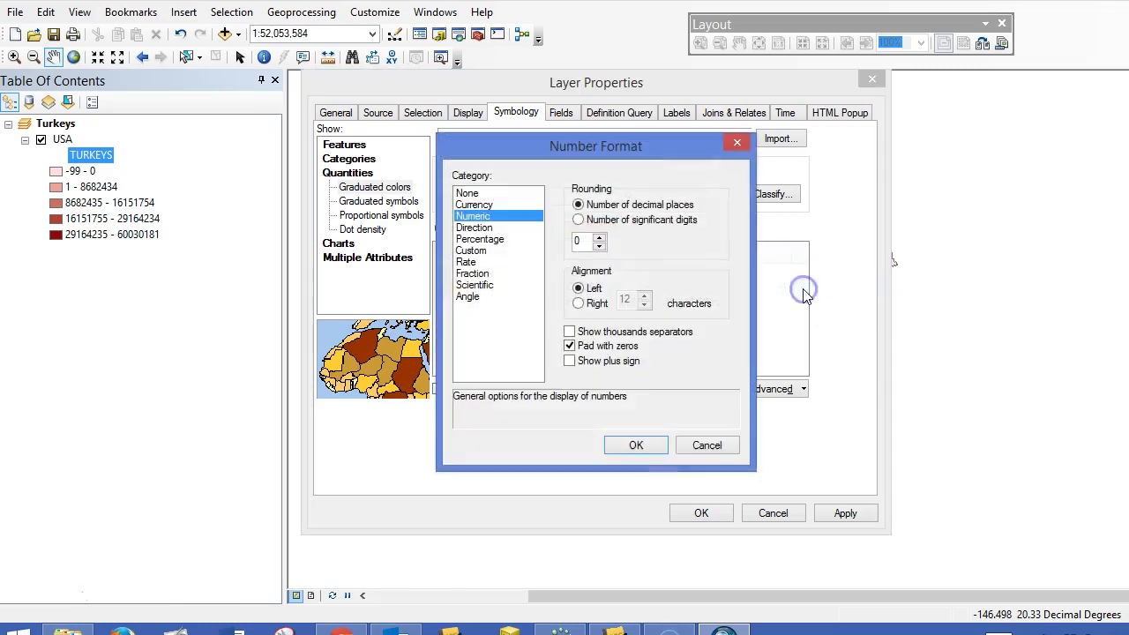
{"action": "left_click", "coordinate": [569, 332]}
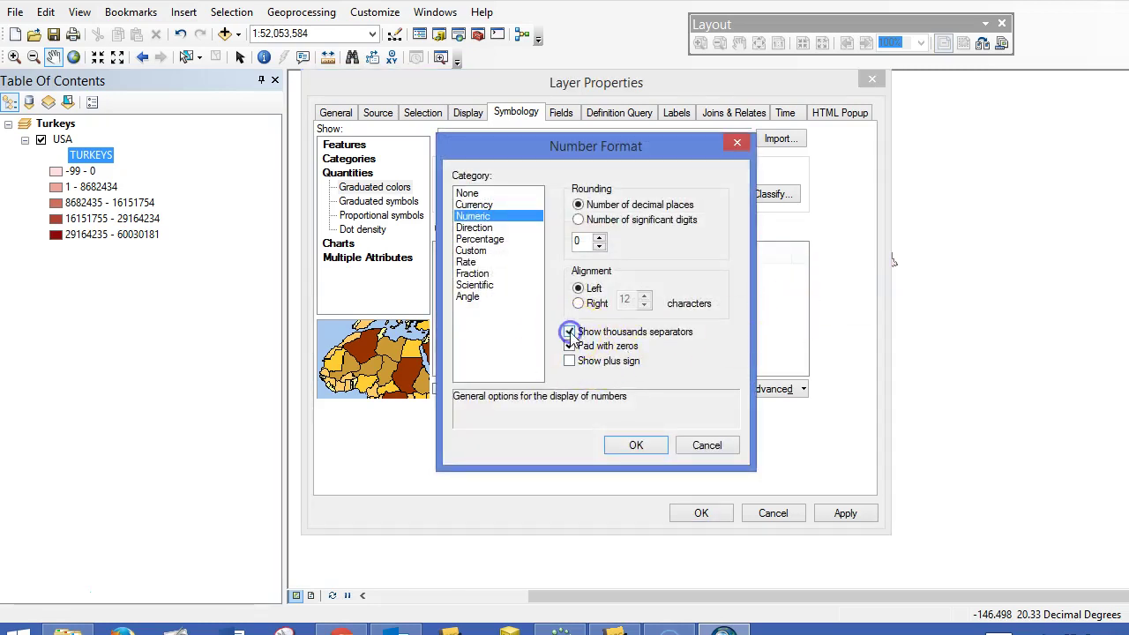
{"action": "left_click", "coordinate": [643, 446]}
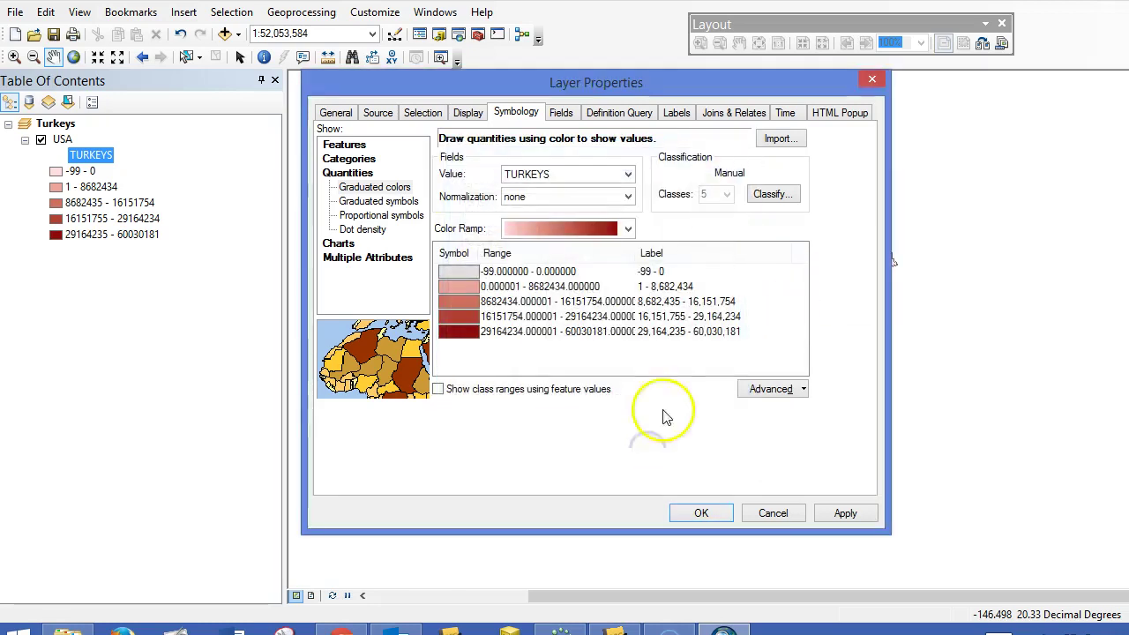
Step: Re-enter No Data Available as the label of the gray lowest class and accept the layer properties
{"action": "left_click", "coordinate": [661, 271]}
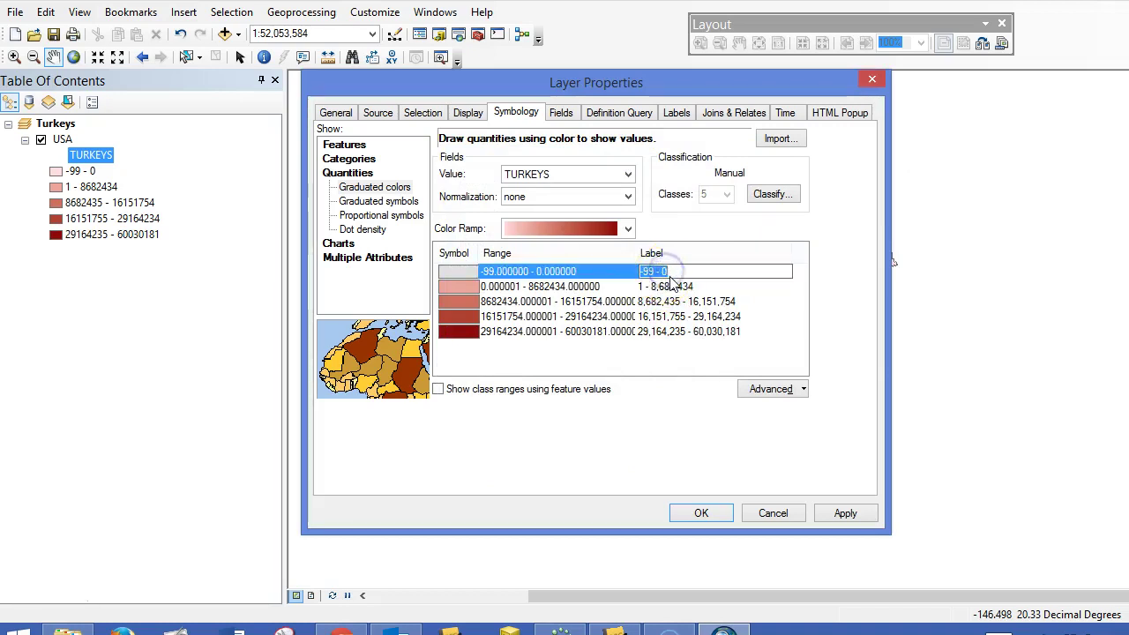
{"action": "type", "text": "No Data Available"}
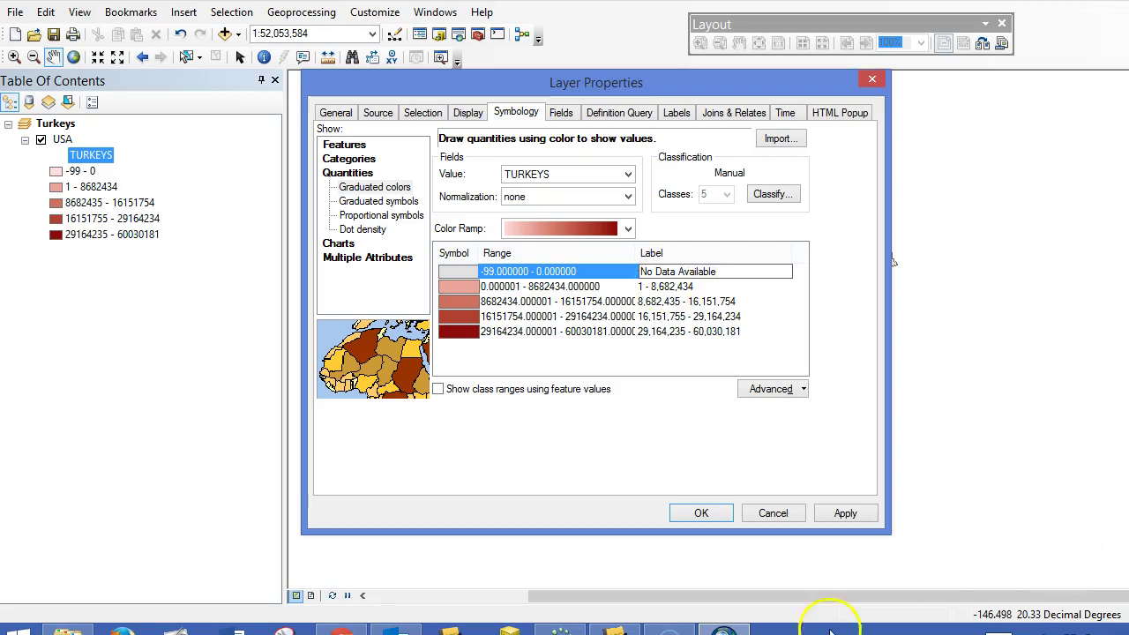
{"action": "left_click", "coordinate": [709, 513]}
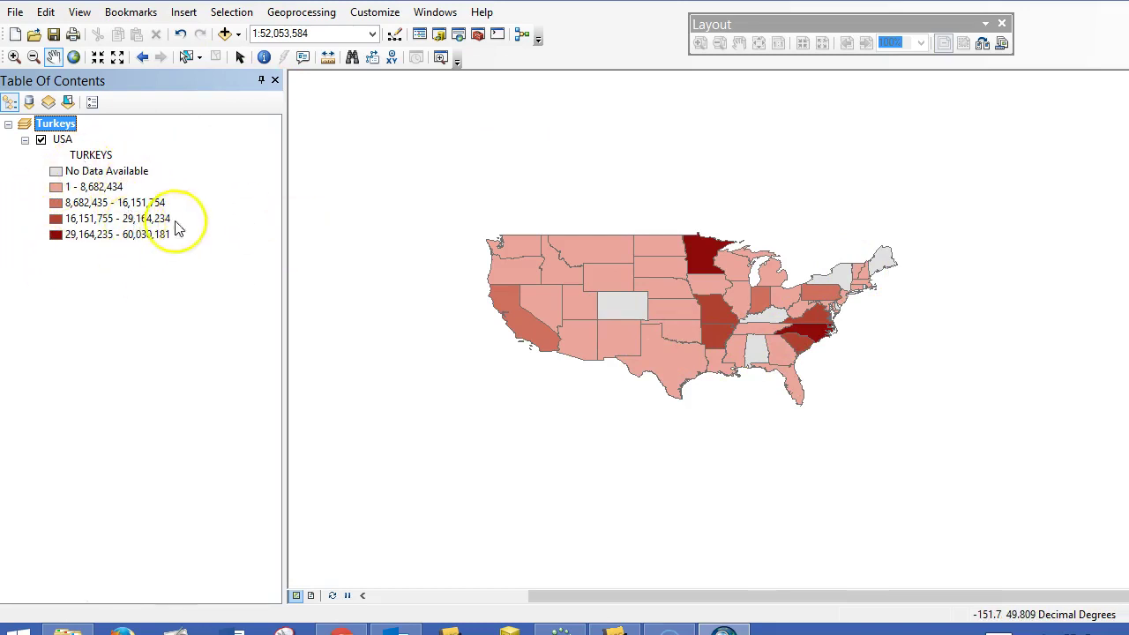
Step: Save the map document and insert a new data frame
{"action": "left_click", "coordinate": [53, 33]}
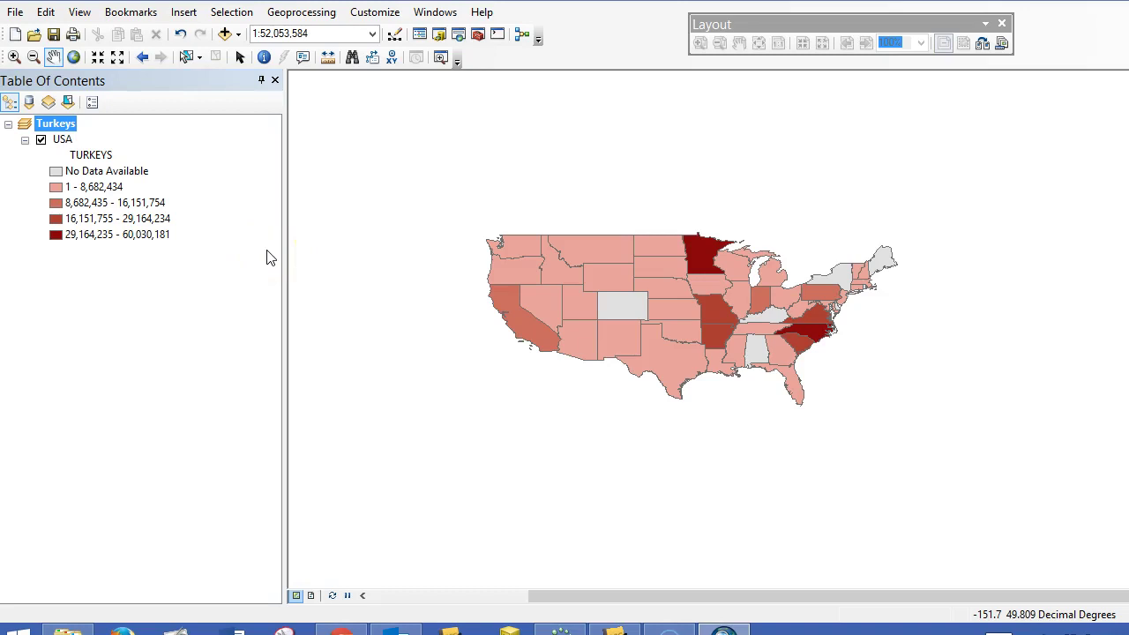
{"action": "left_click", "coordinate": [185, 18]}
{"action": "left_click", "coordinate": [198, 36]}
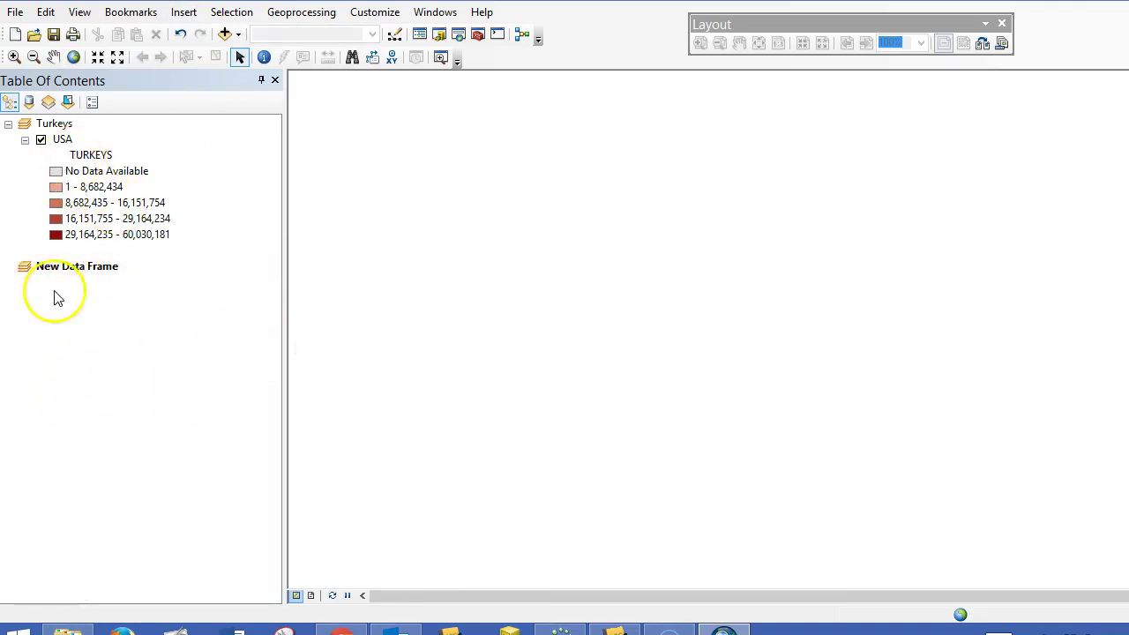
Step: Begin exporting all features of the USA layer and choose the Thanksgiving folder as the output location
{"action": "right_click", "coordinate": [63, 143]}
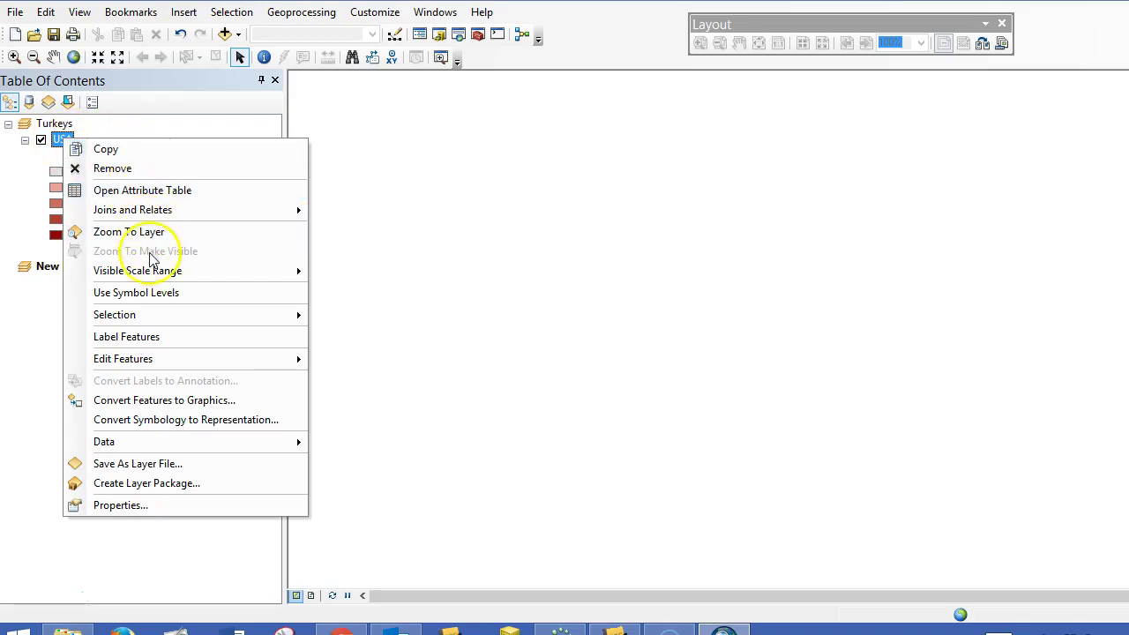
{"action": "mouse_move", "coordinate": [189, 444]}
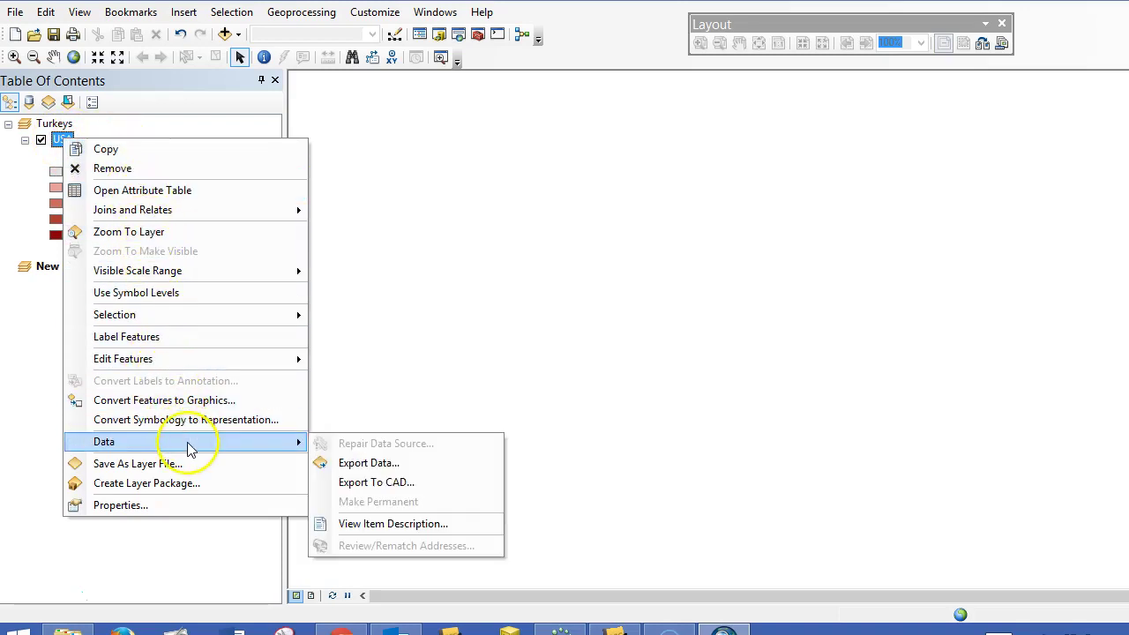
{"action": "left_click", "coordinate": [383, 465]}
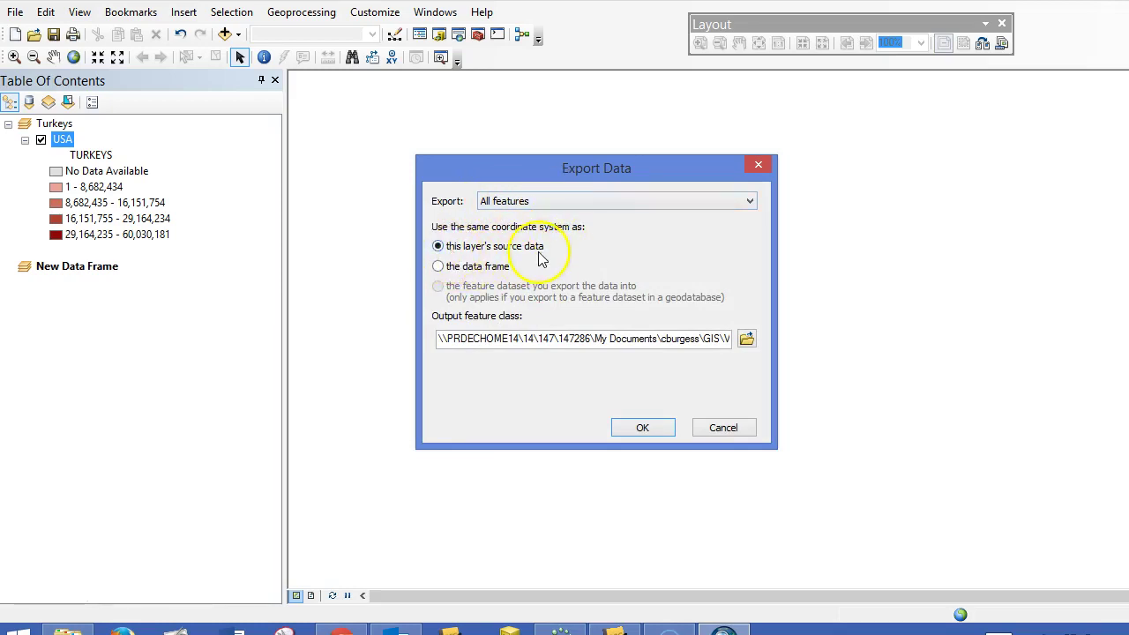
{"action": "left_click", "coordinate": [746, 338]}
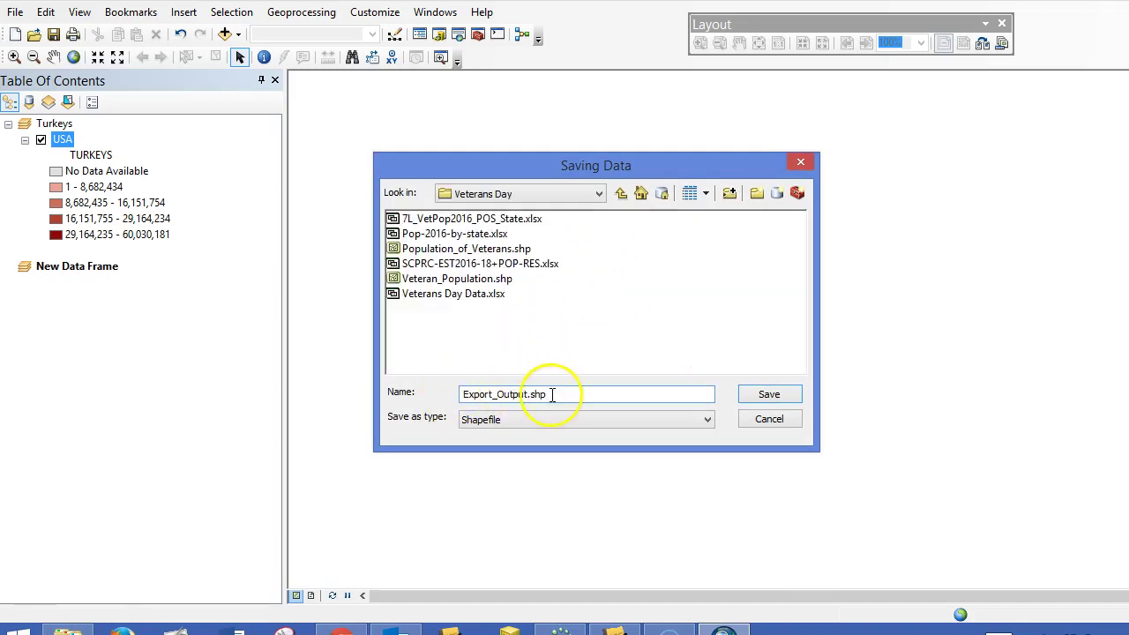
{"action": "left_click", "coordinate": [598, 194]}
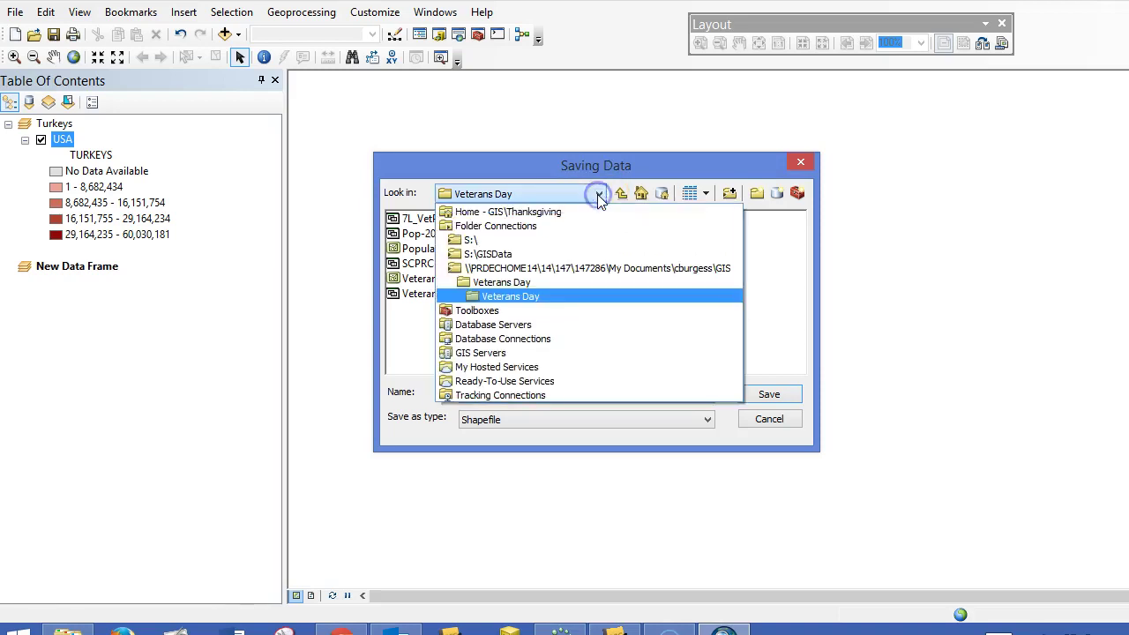
{"action": "left_click", "coordinate": [558, 269]}
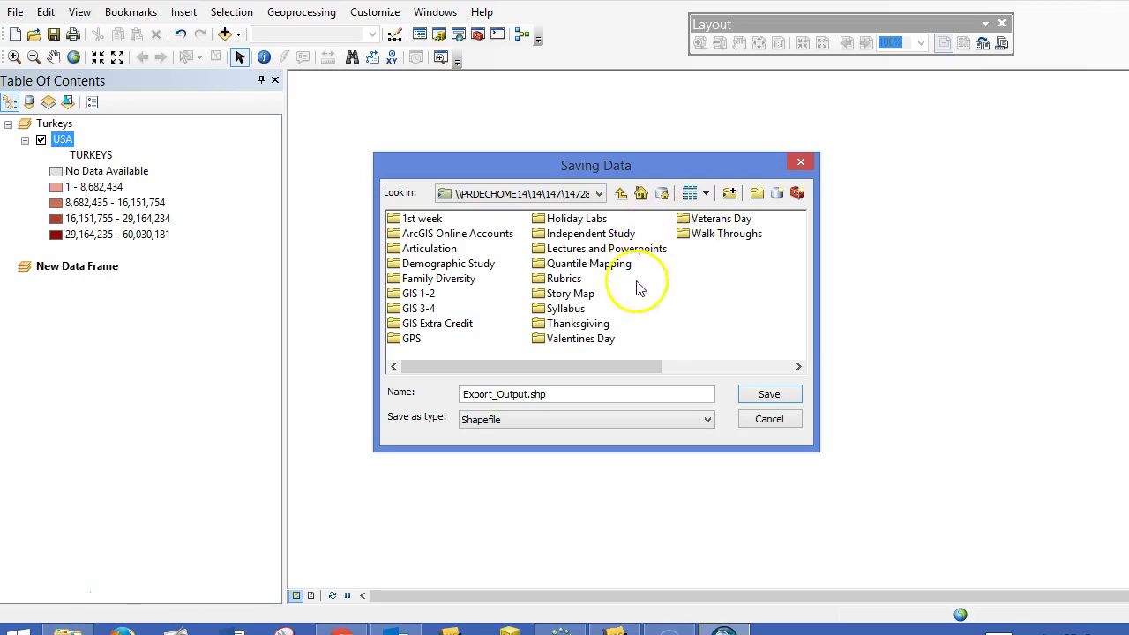
{"action": "double_click", "coordinate": [588, 325]}
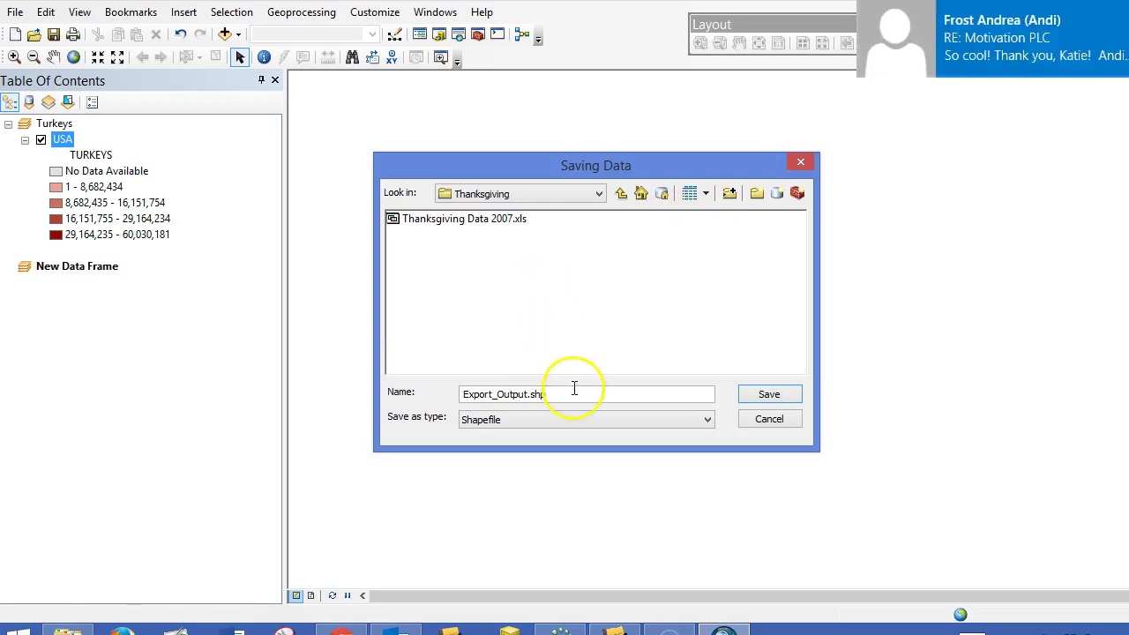
Step: Save the output as a shapefile named Thanksgiving Dinner and run the export
{"action": "left_click_drag", "start_coordinate": [580, 393], "coordinate": [444, 393]}
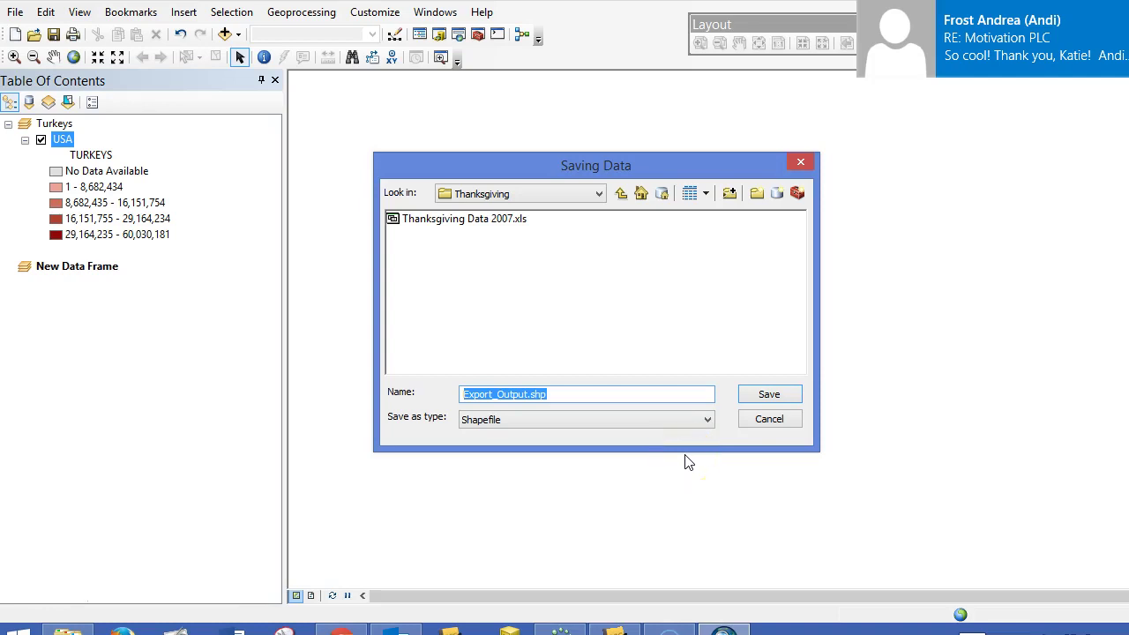
{"action": "type", "text": "Thanksgiving Dinner"}
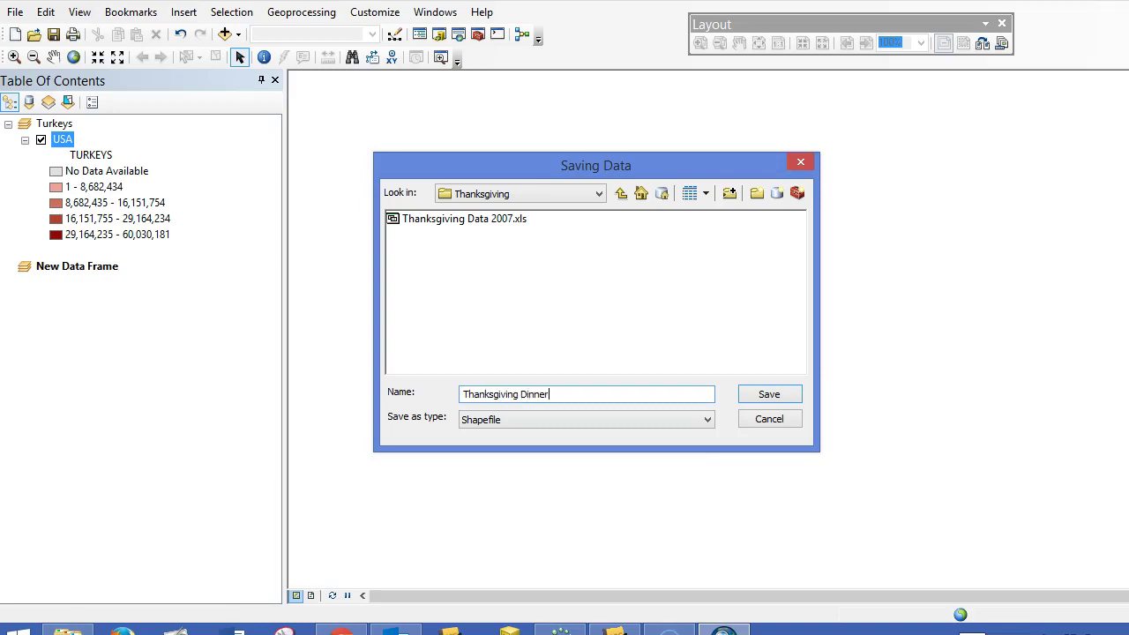
{"action": "left_click", "coordinate": [768, 395]}
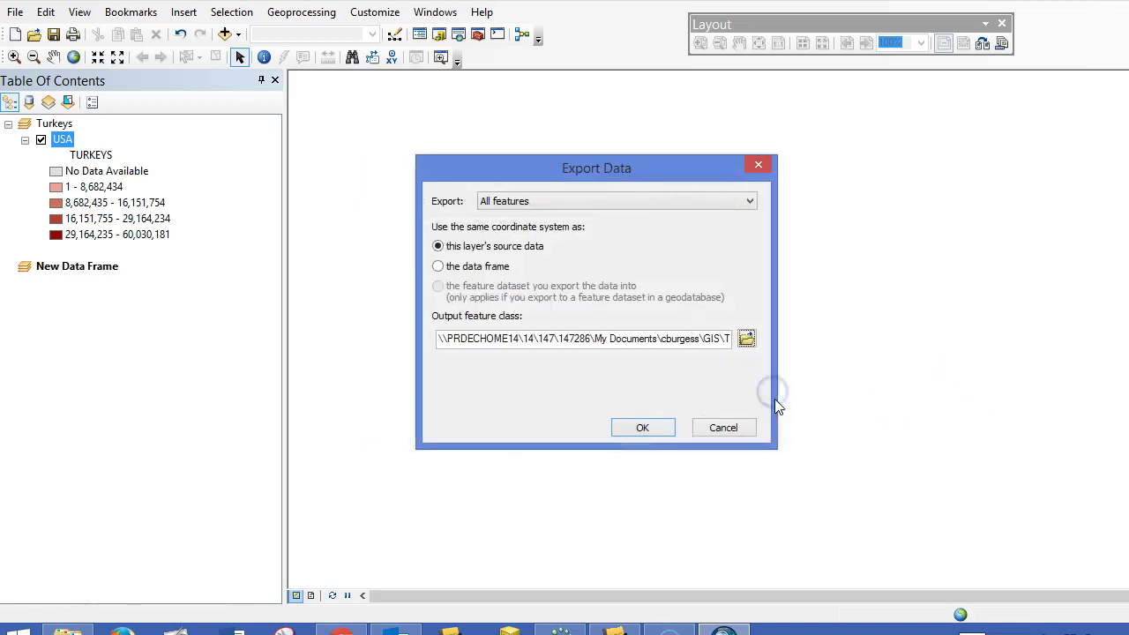
{"action": "left_click", "coordinate": [645, 427]}
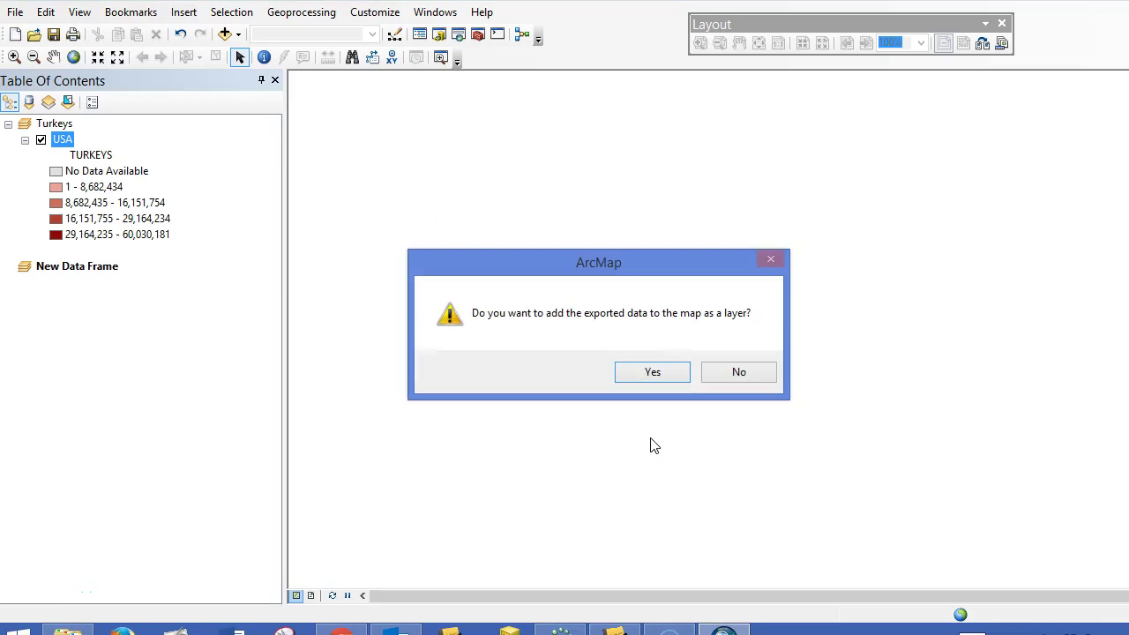
Step: Add the exported data to the map as a layer and copy it from the Turkeys data frame into New Data Frame
{"action": "left_click", "coordinate": [650, 373]}
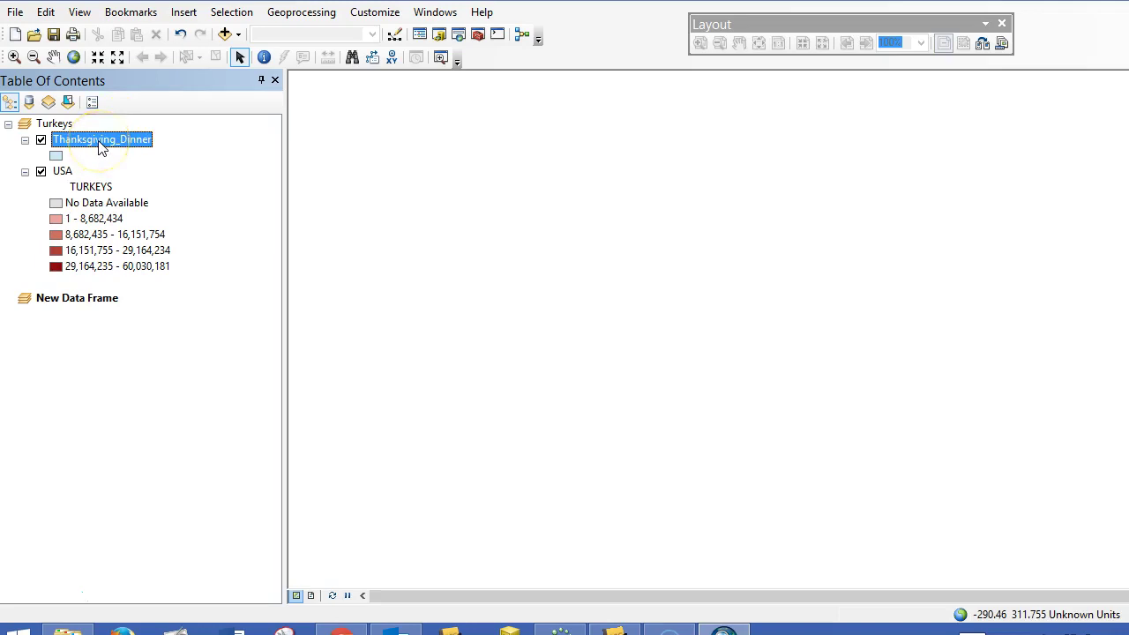
{"action": "left_click_drag", "start_coordinate": [98, 162], "coordinate": [84, 323]}
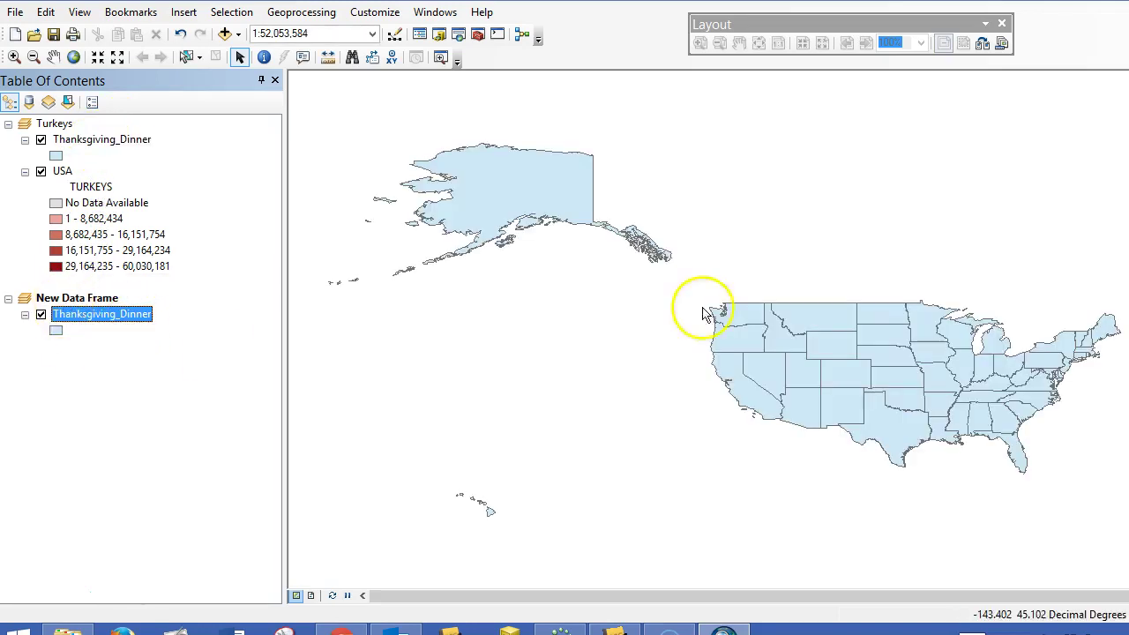
Step: Remove the Thanksgiving_Dinner layer from the Turkeys data frame and collapse that frame
{"action": "right_click", "coordinate": [130, 141]}
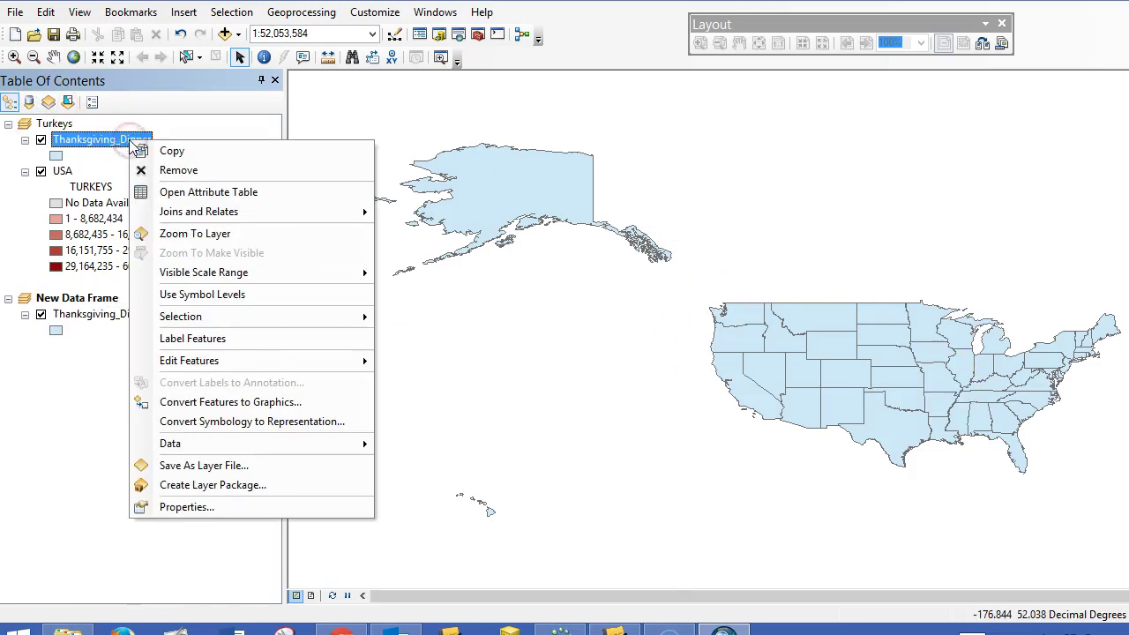
{"action": "left_click", "coordinate": [176, 170]}
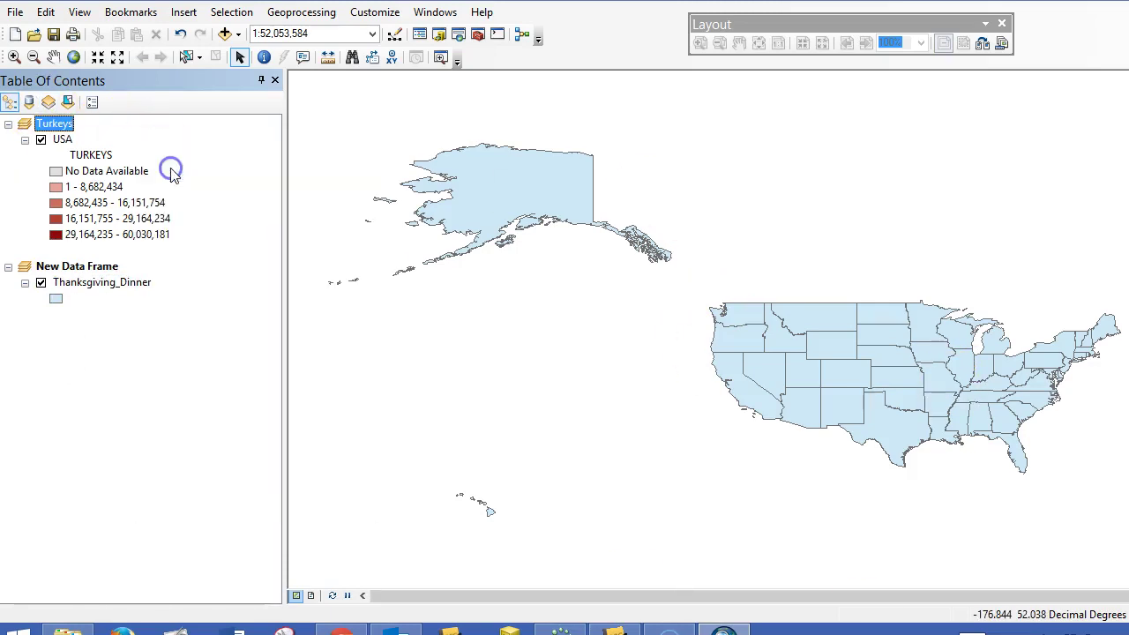
{"action": "left_click", "coordinate": [8, 125]}
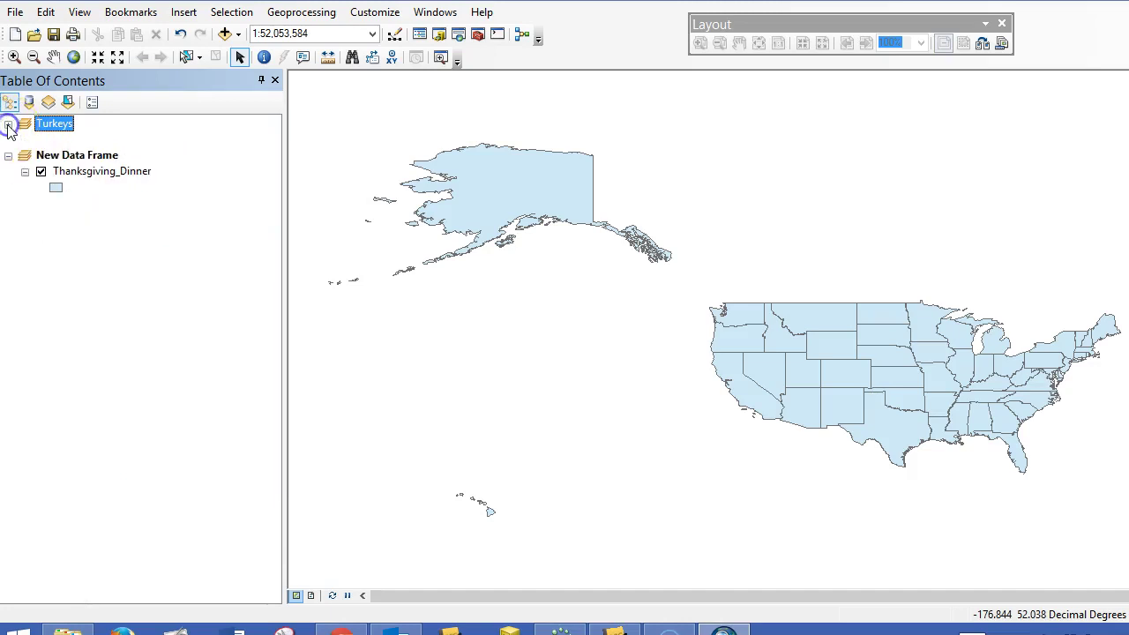
Step: Symbolize the Thanksgiving_Dinner layer in New Data Frame with graduated colors on the GR_BEANS field, using a light-to-dark green color ramp
{"action": "left_click", "coordinate": [77, 157]}
{"action": "left_click", "coordinate": [99, 177]}
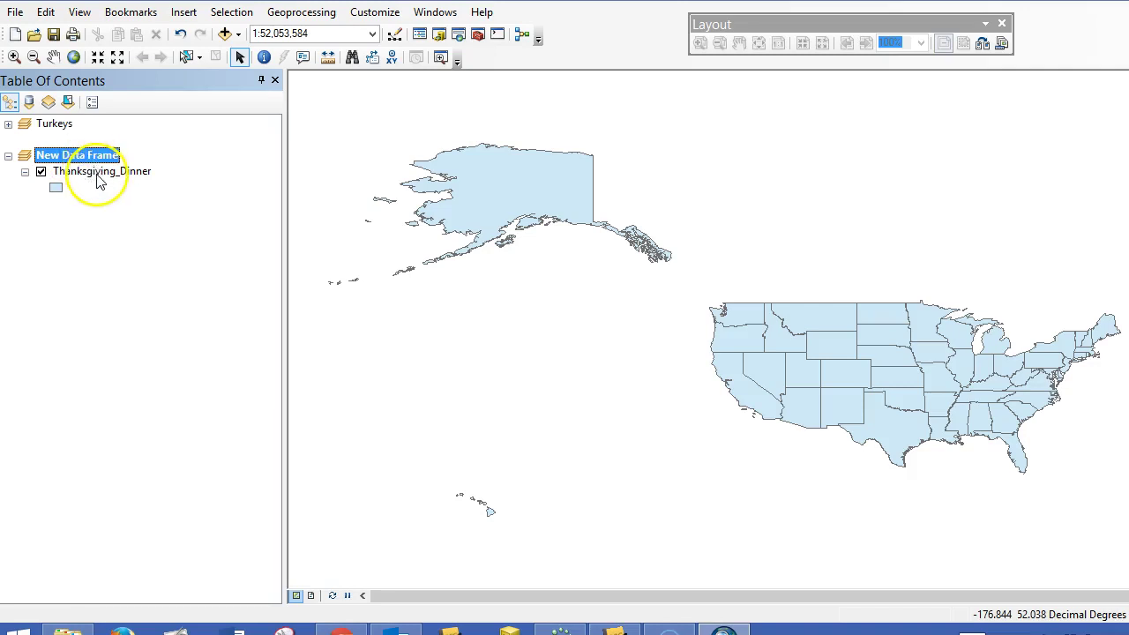
{"action": "double_click", "coordinate": [99, 178]}
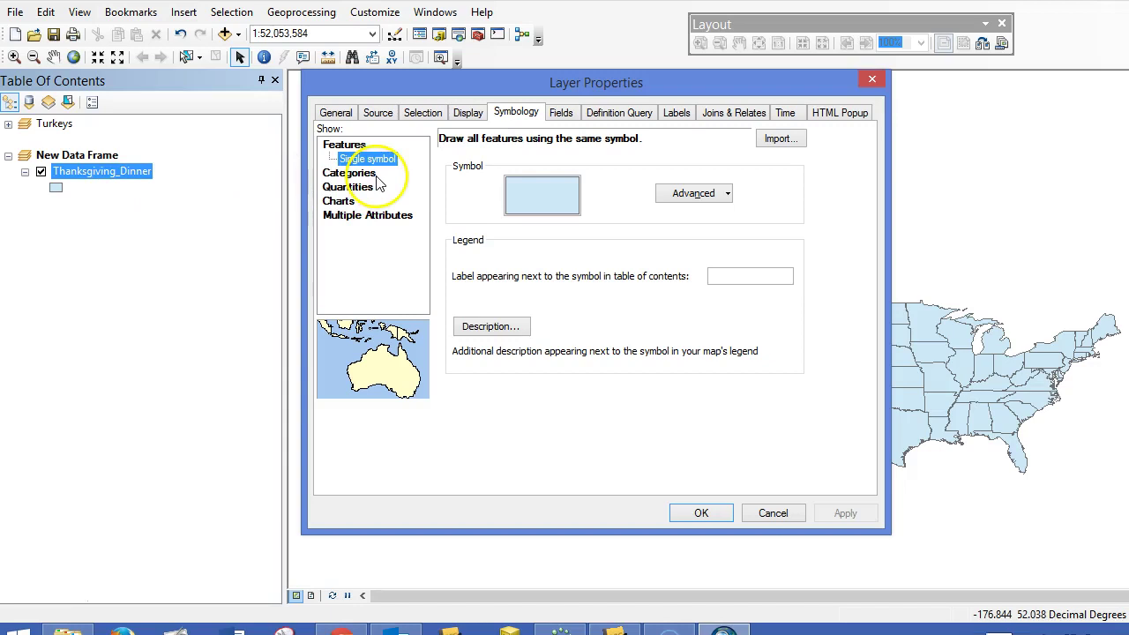
{"action": "left_click", "coordinate": [348, 187]}
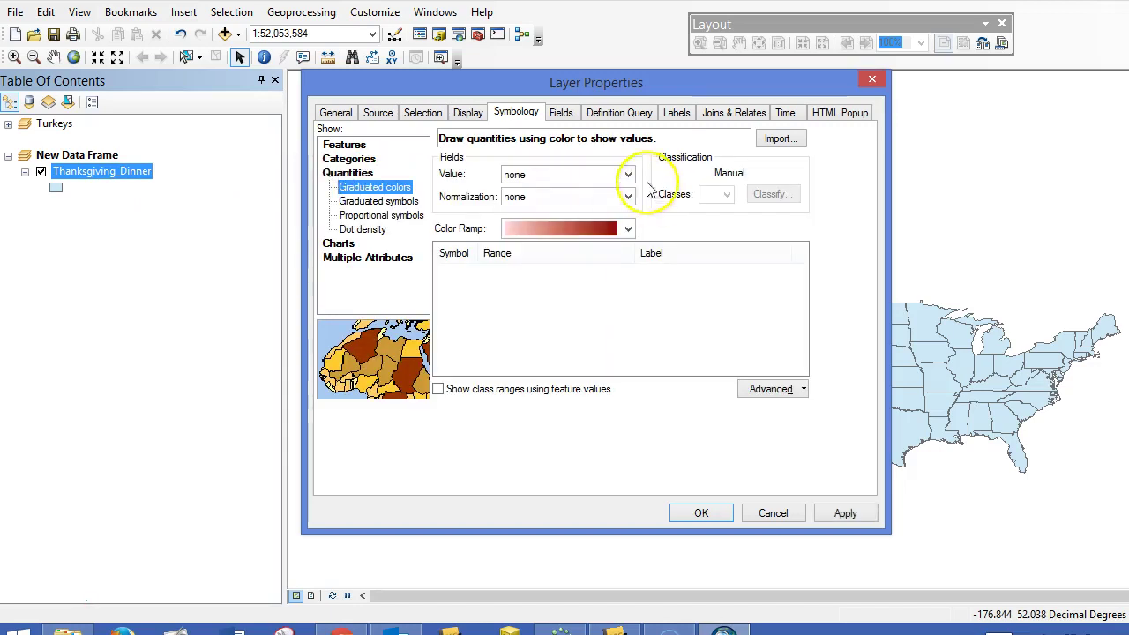
{"action": "left_click", "coordinate": [627, 175]}
{"action": "left_click_drag", "start_coordinate": [625, 250], "coordinate": [637, 358]}
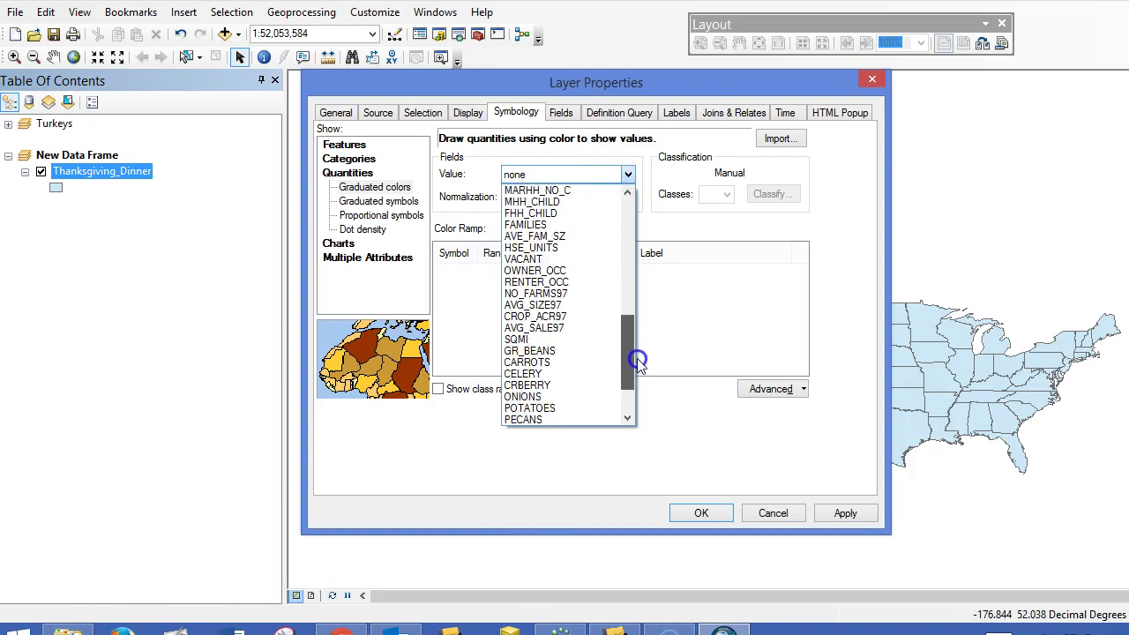
{"action": "left_click", "coordinate": [571, 351]}
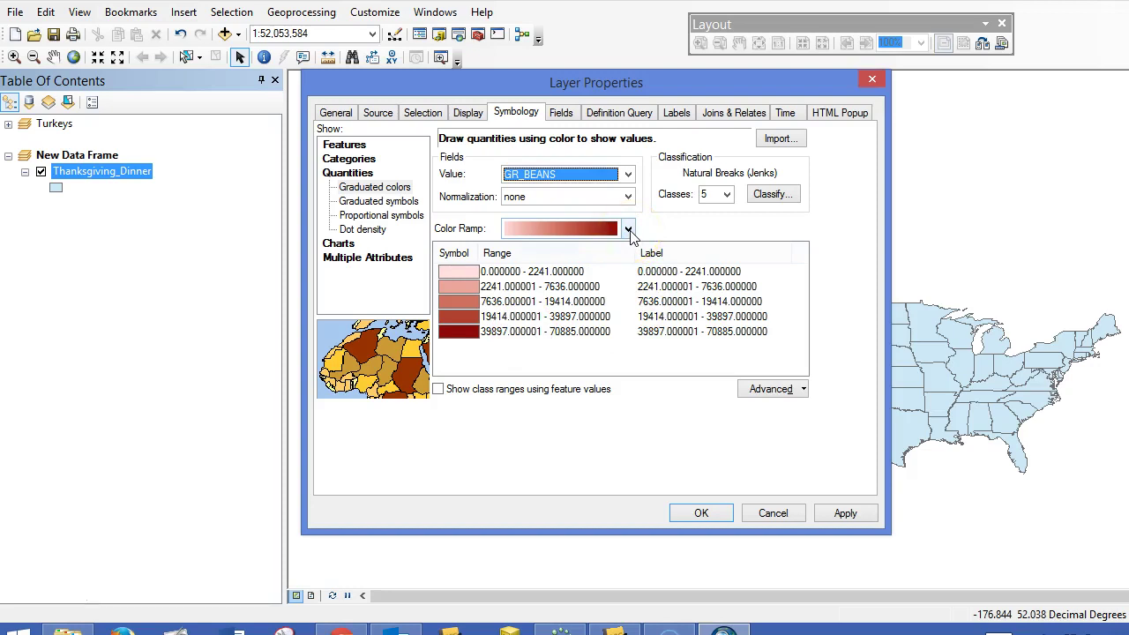
{"action": "left_click", "coordinate": [628, 230]}
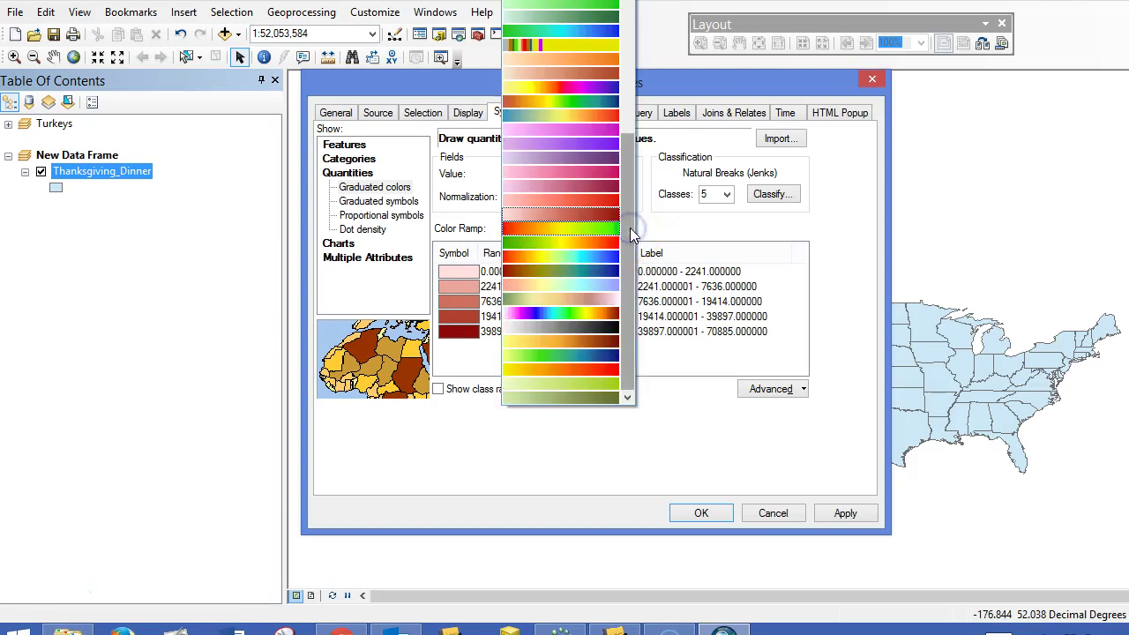
{"action": "left_click", "coordinate": [597, 25]}
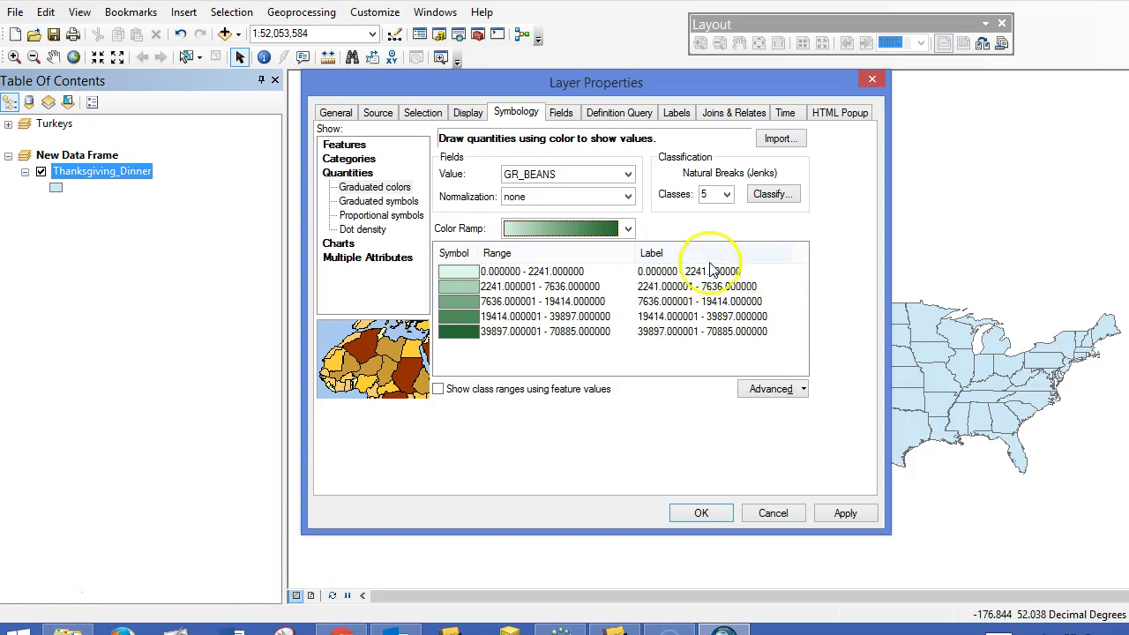
Step: Set the first class break value of the GR_BEANS classification to 0
{"action": "left_click", "coordinate": [776, 194]}
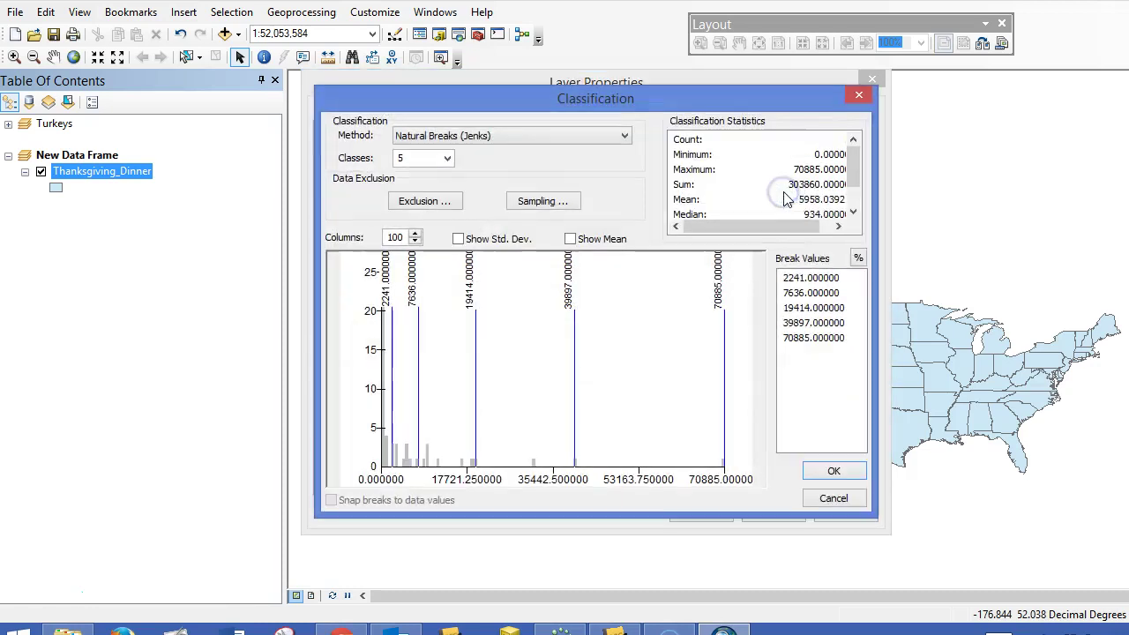
{"action": "left_click", "coordinate": [820, 279]}
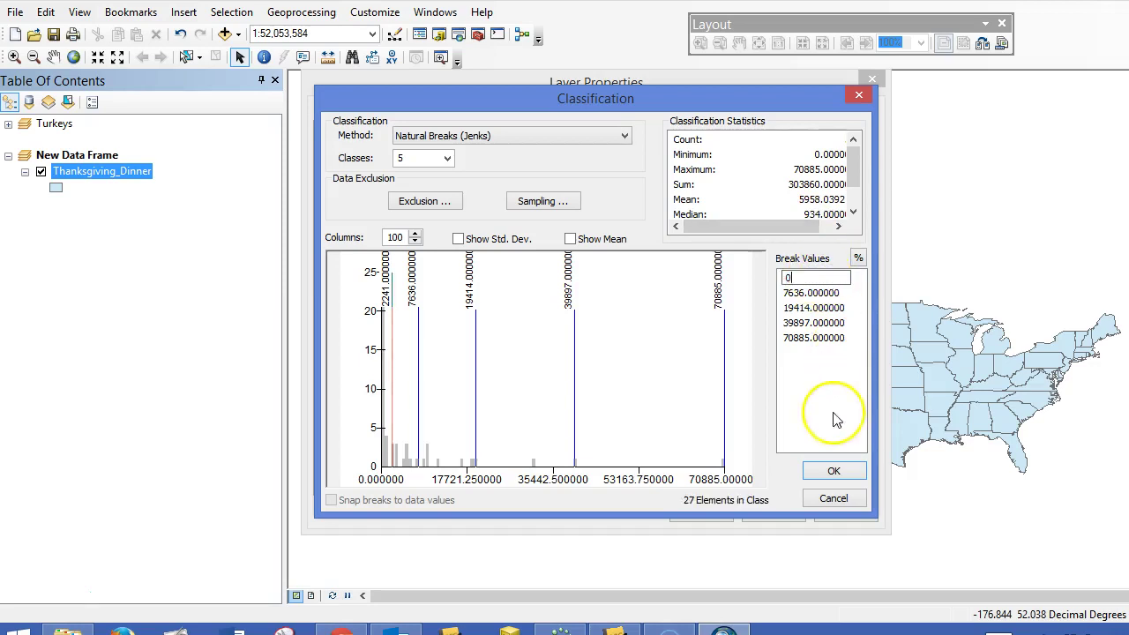
{"action": "left_click", "coordinate": [832, 471]}
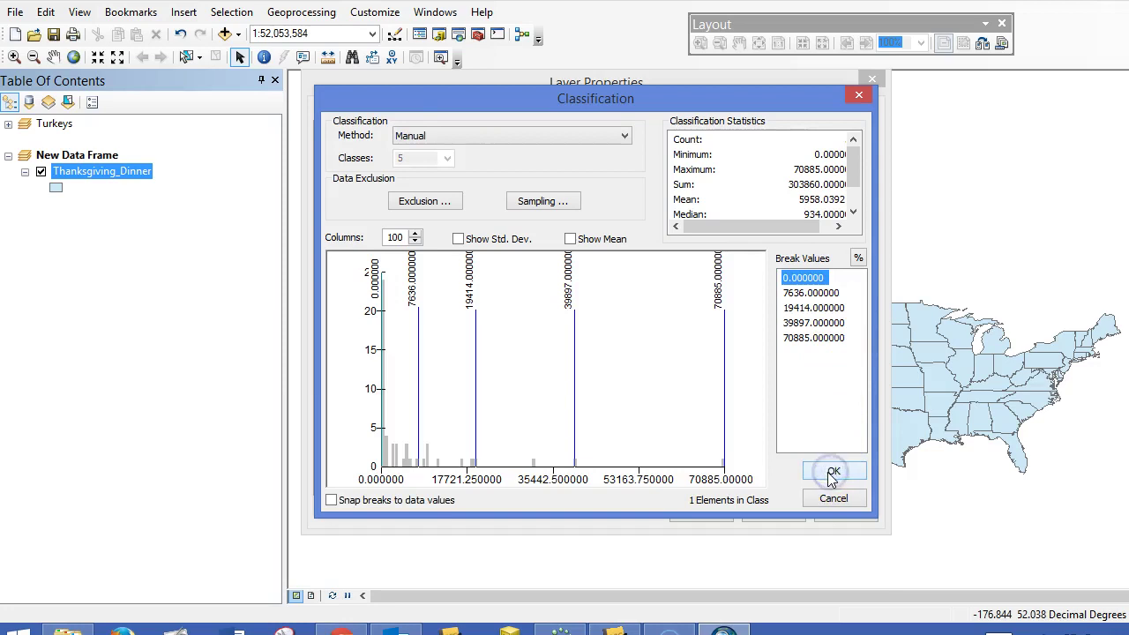
{"action": "left_click", "coordinate": [833, 472]}
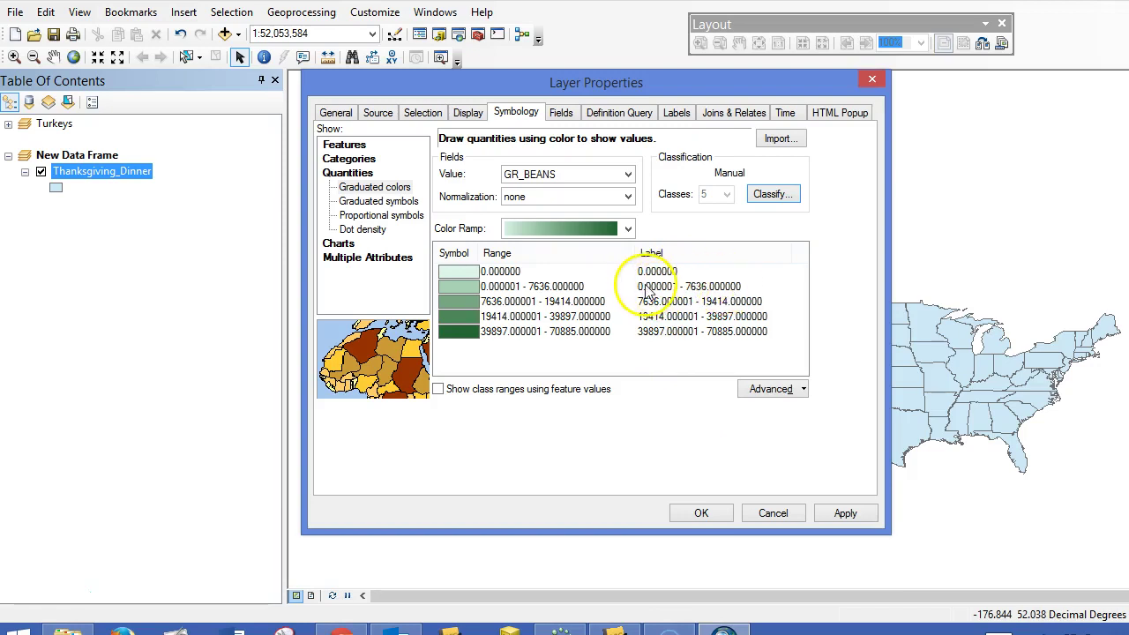
Step: Format the class labels with thousands separators and 0 decimal places, and apply the symbology to the layer
{"action": "right_click", "coordinate": [710, 250]}
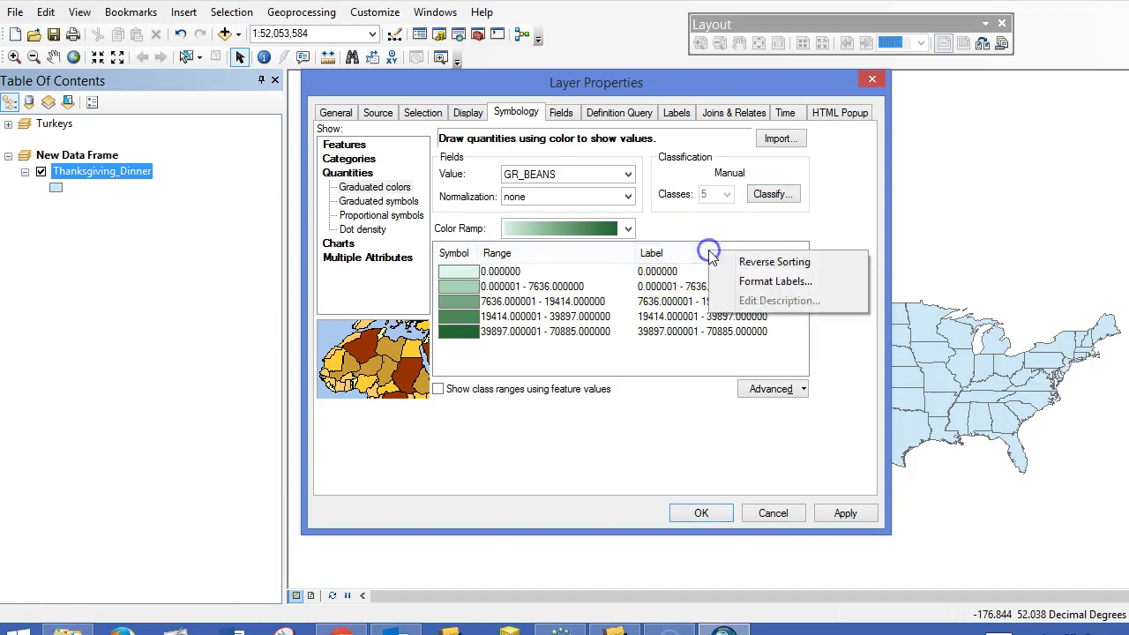
{"action": "left_click", "coordinate": [770, 281]}
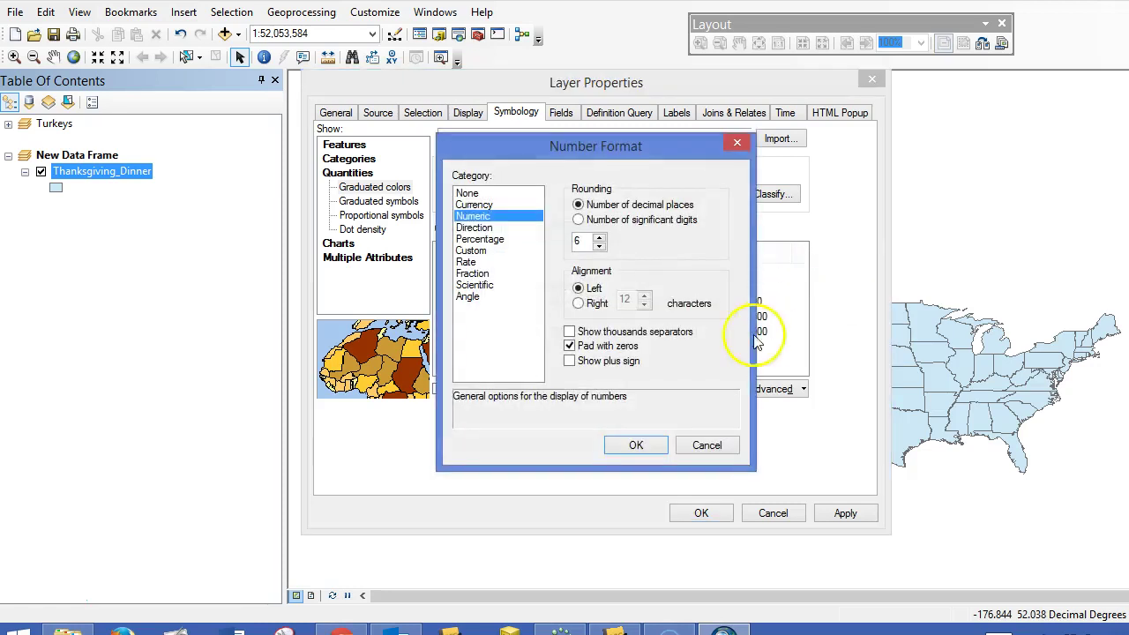
{"action": "left_click", "coordinate": [568, 331]}
{"action": "left_click_drag", "start_coordinate": [585, 246], "coordinate": [562, 244]}
{"action": "type", "text": "0"}
{"action": "left_click", "coordinate": [641, 447]}
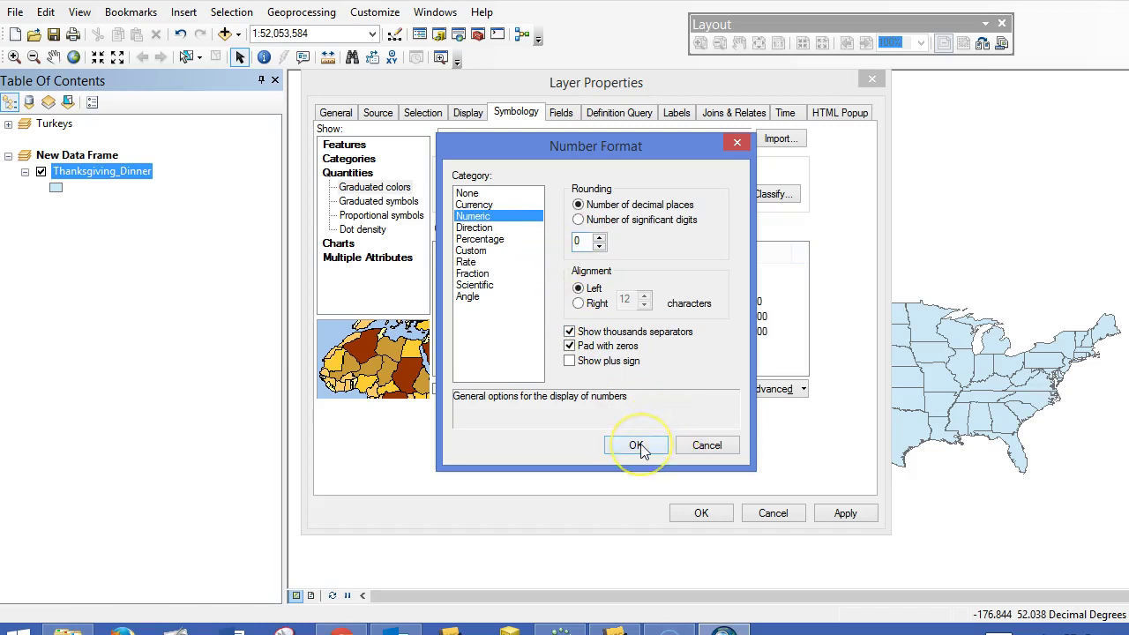
{"action": "left_click", "coordinate": [640, 447]}
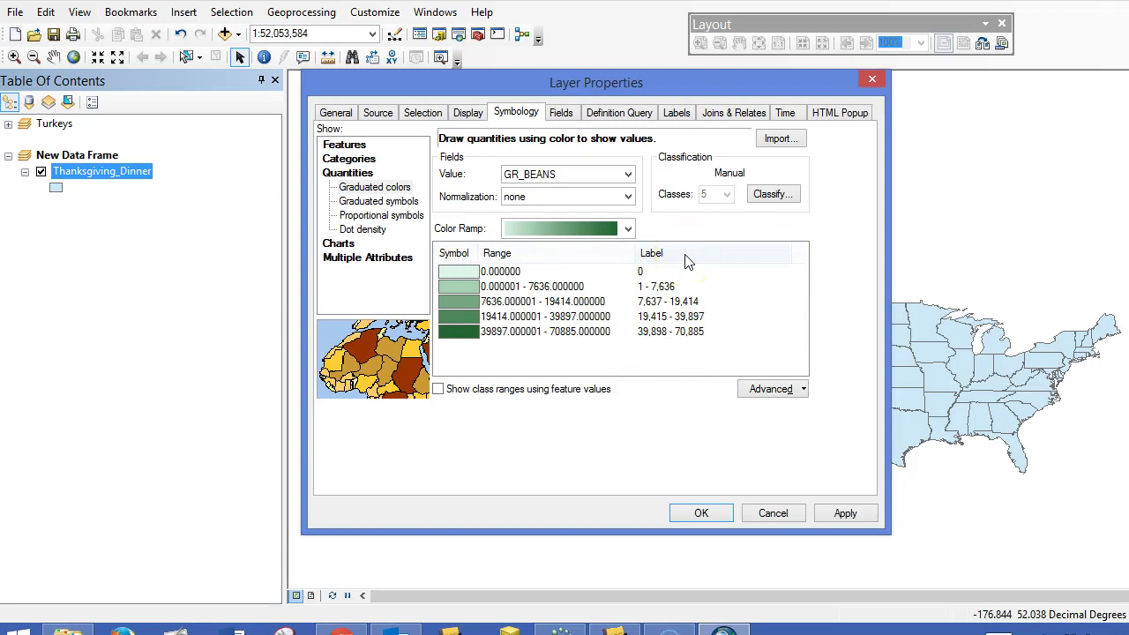
{"action": "left_click", "coordinate": [700, 515]}
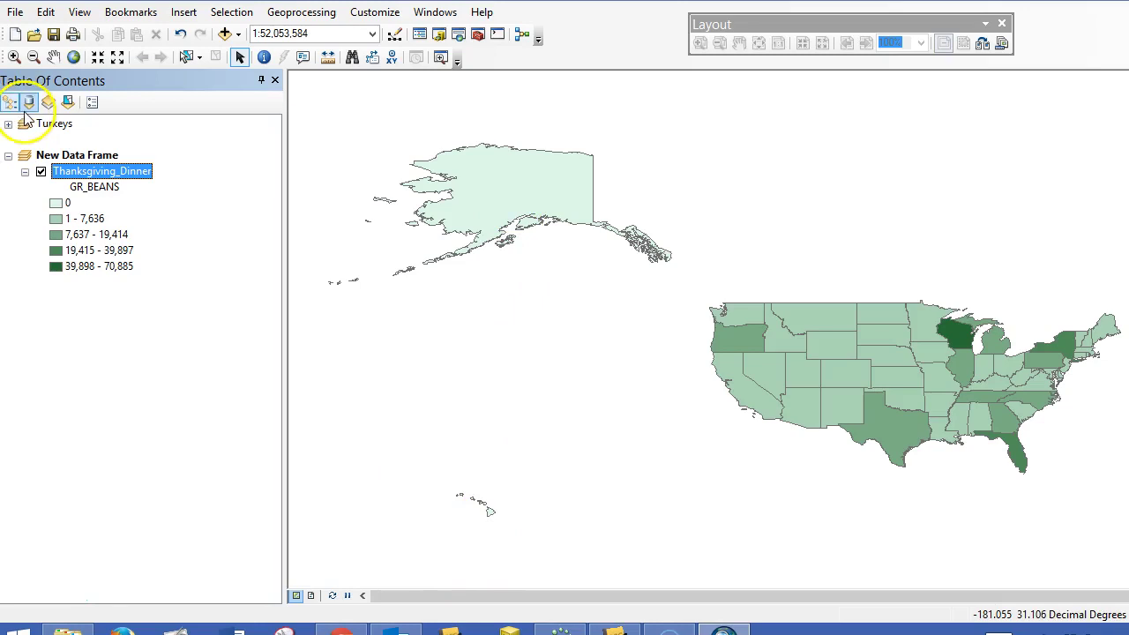
Step: Rename the layer's GR_BEANS legend heading as Green Beans
{"action": "left_click", "coordinate": [14, 56]}
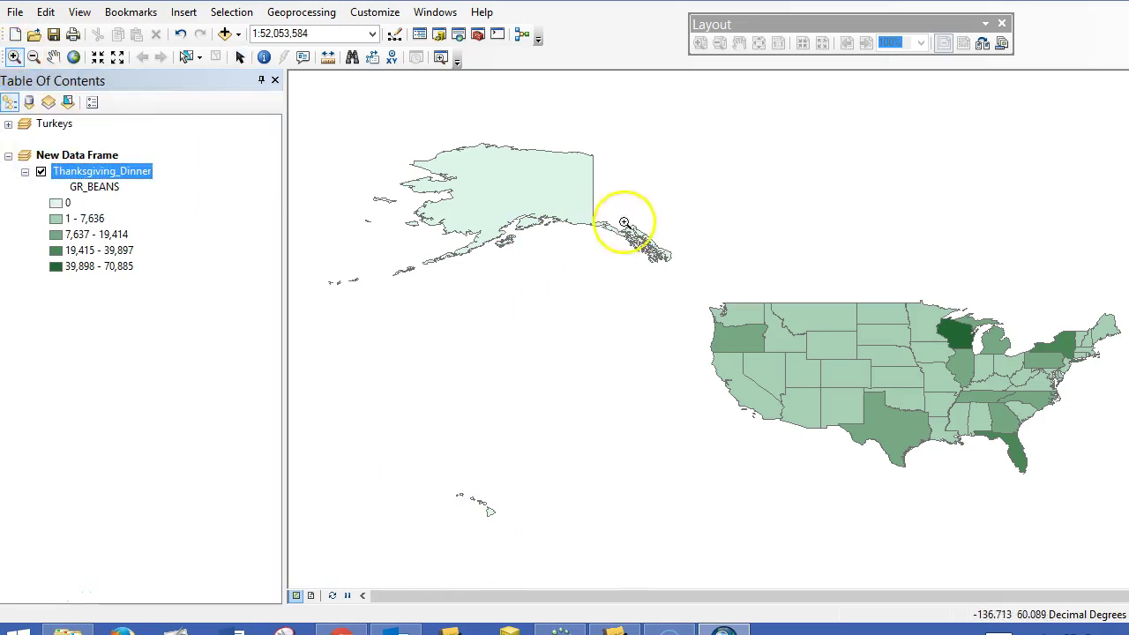
{"action": "left_click_drag", "start_coordinate": [691, 283], "coordinate": [1122, 497]}
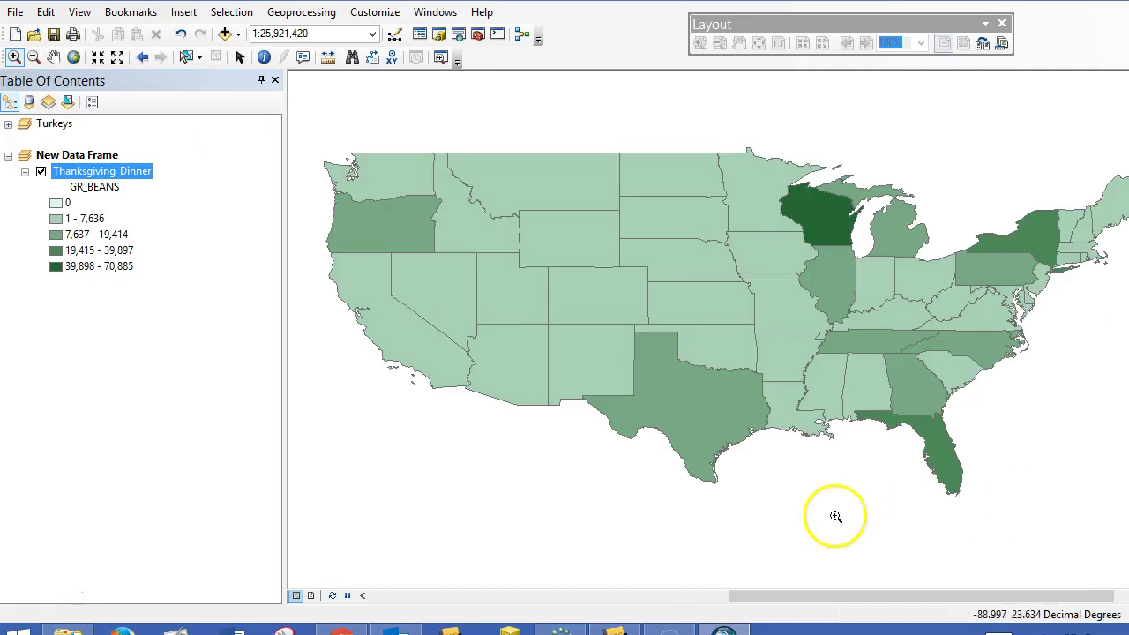
{"action": "left_click", "coordinate": [94, 187]}
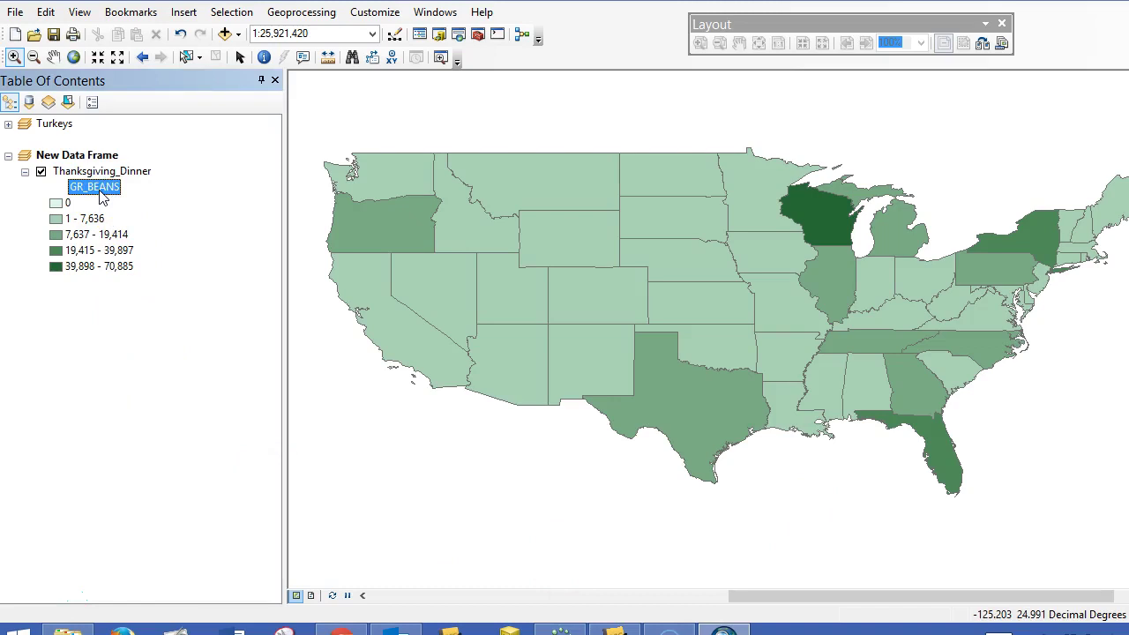
{"action": "left_click", "coordinate": [99, 191]}
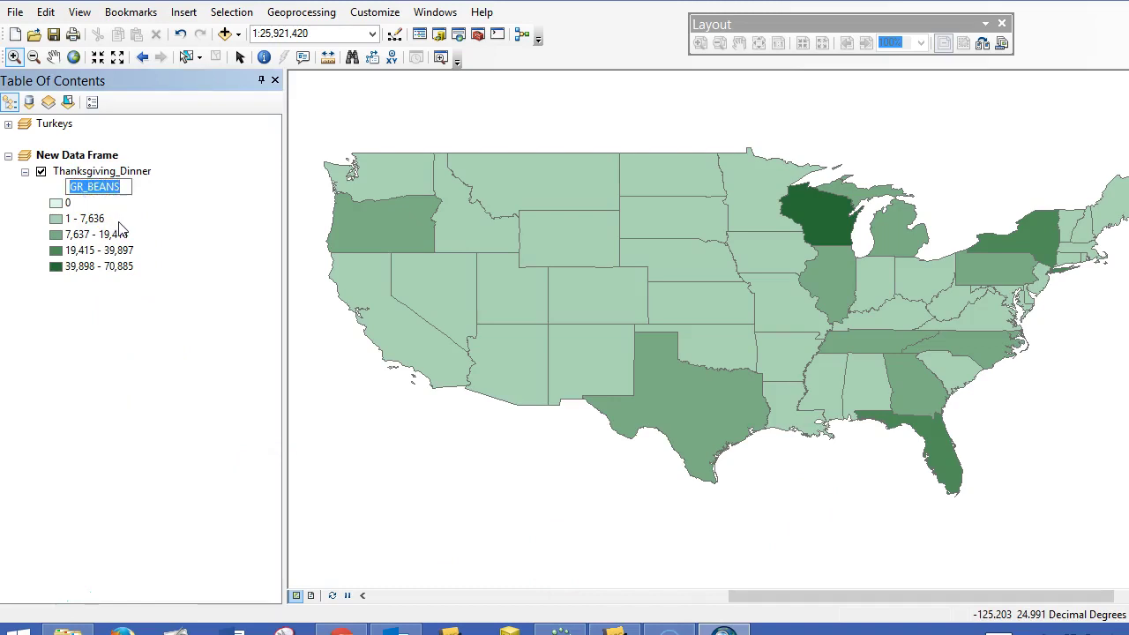
{"action": "type", "text": "Green Beans"}
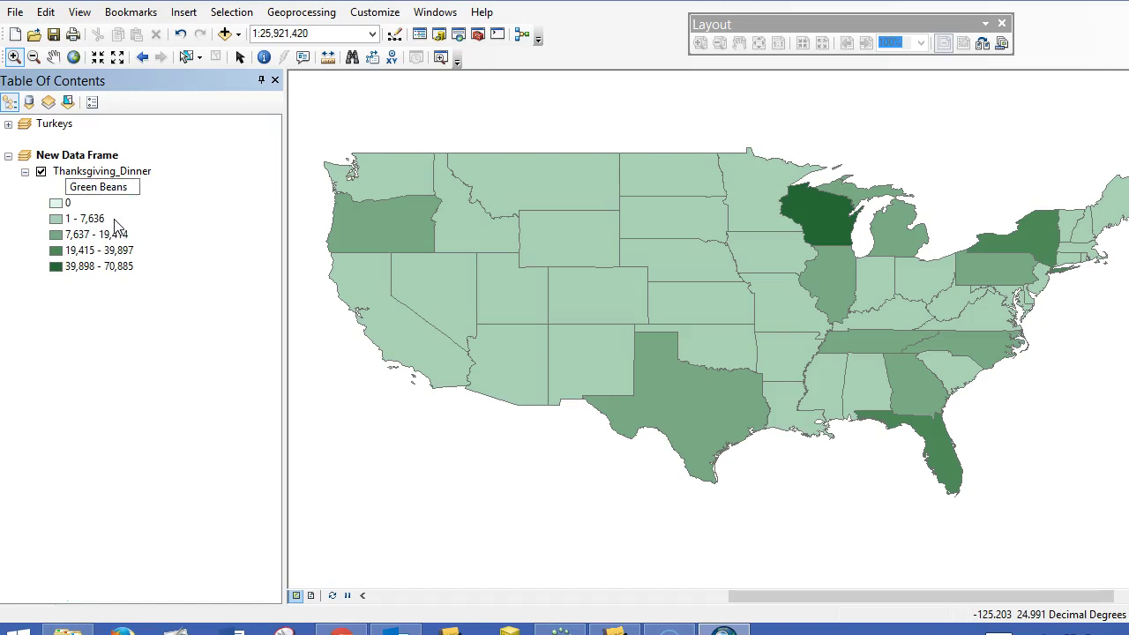
{"action": "left_click", "coordinate": [137, 307]}
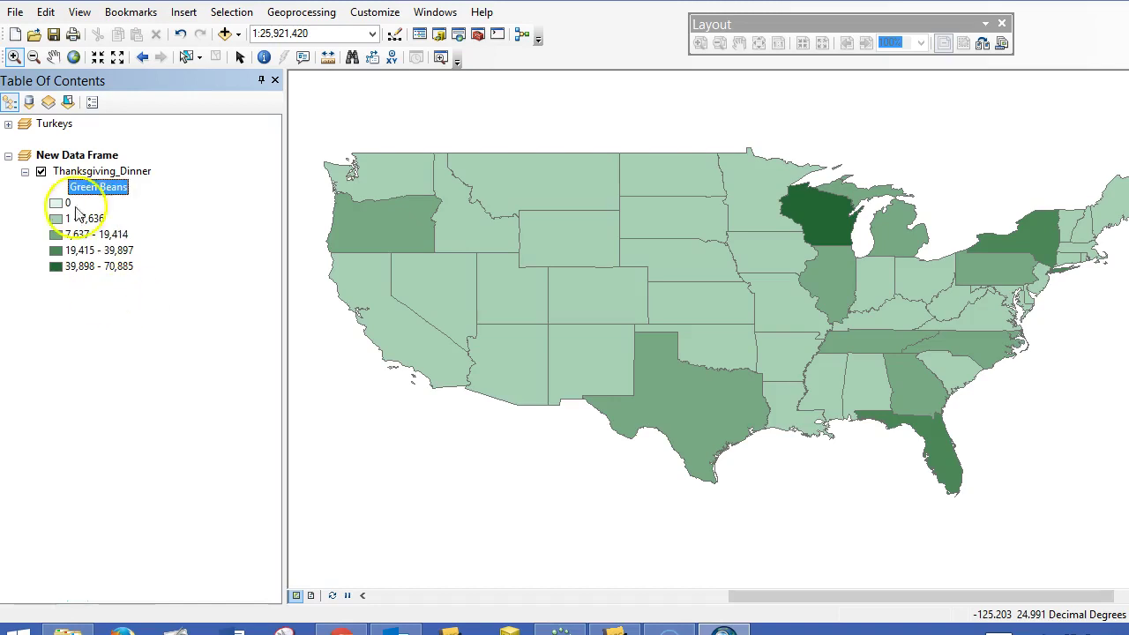
Step: Rename New Data Frame as Green Beans and save the map document
{"action": "double_click", "coordinate": [75, 156]}
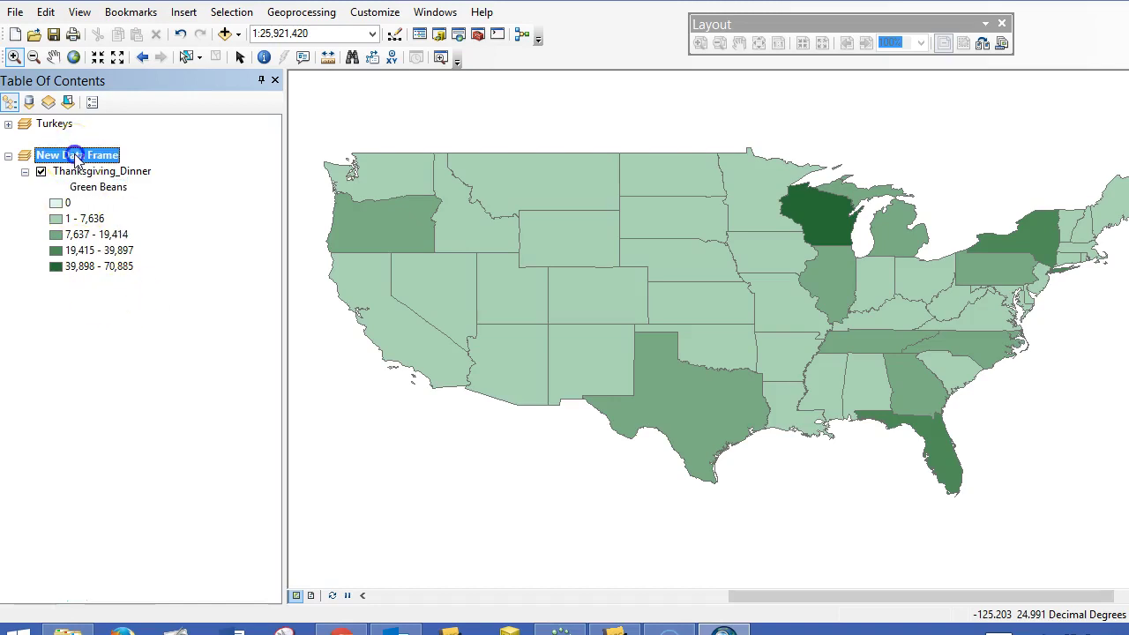
{"action": "type", "text": "G"}
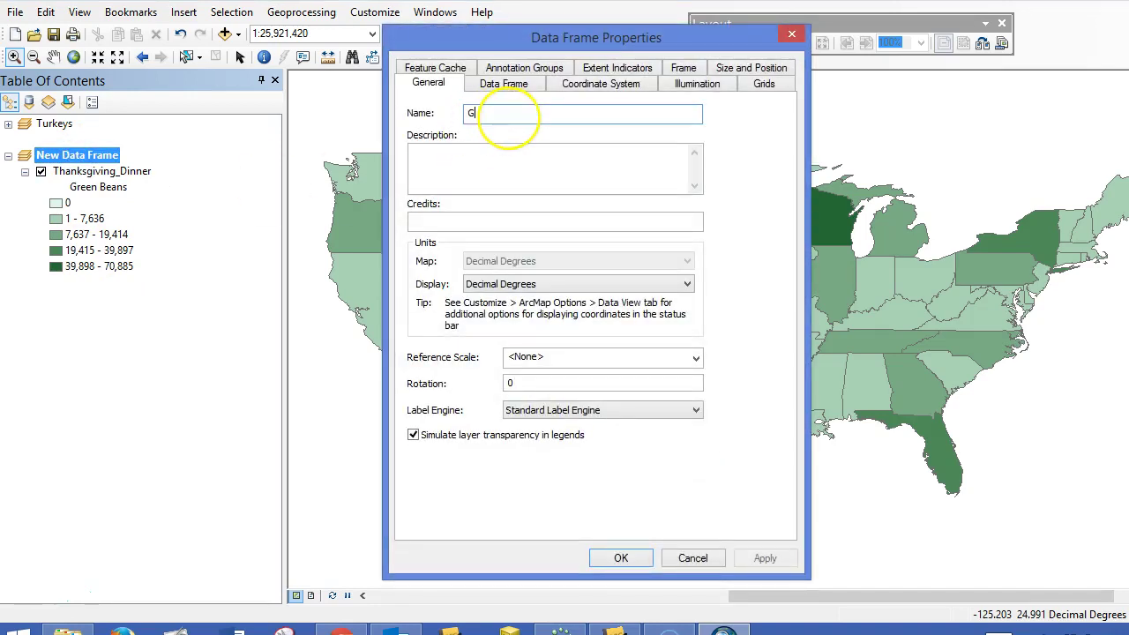
{"action": "type", "text": "reen Beans"}
{"action": "left_click", "coordinate": [620, 558]}
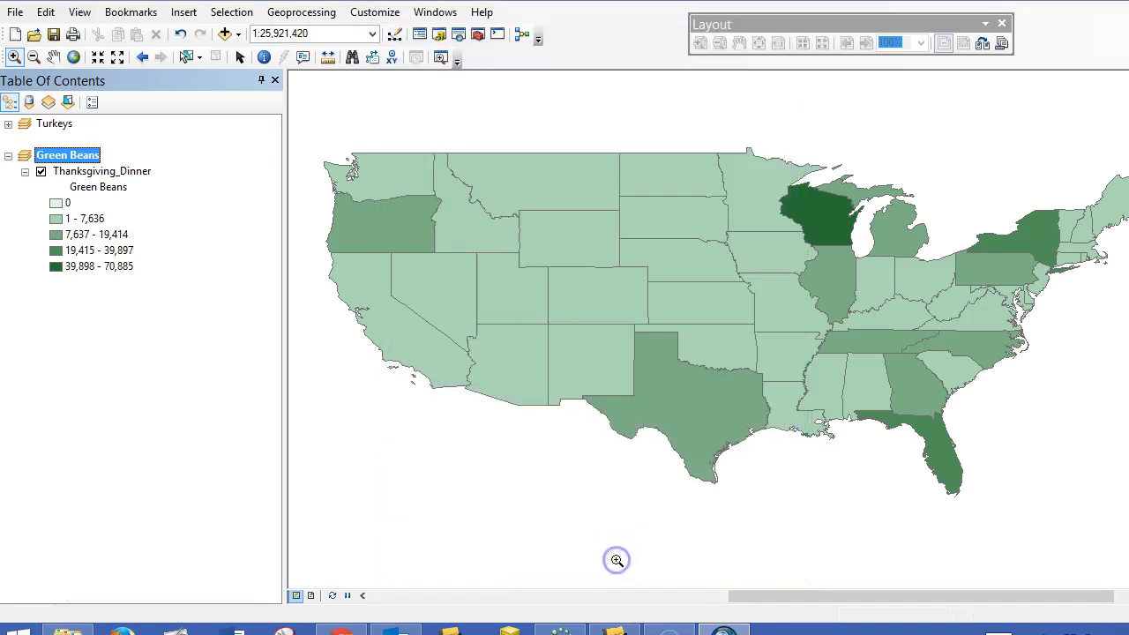
{"action": "left_click", "coordinate": [8, 125]}
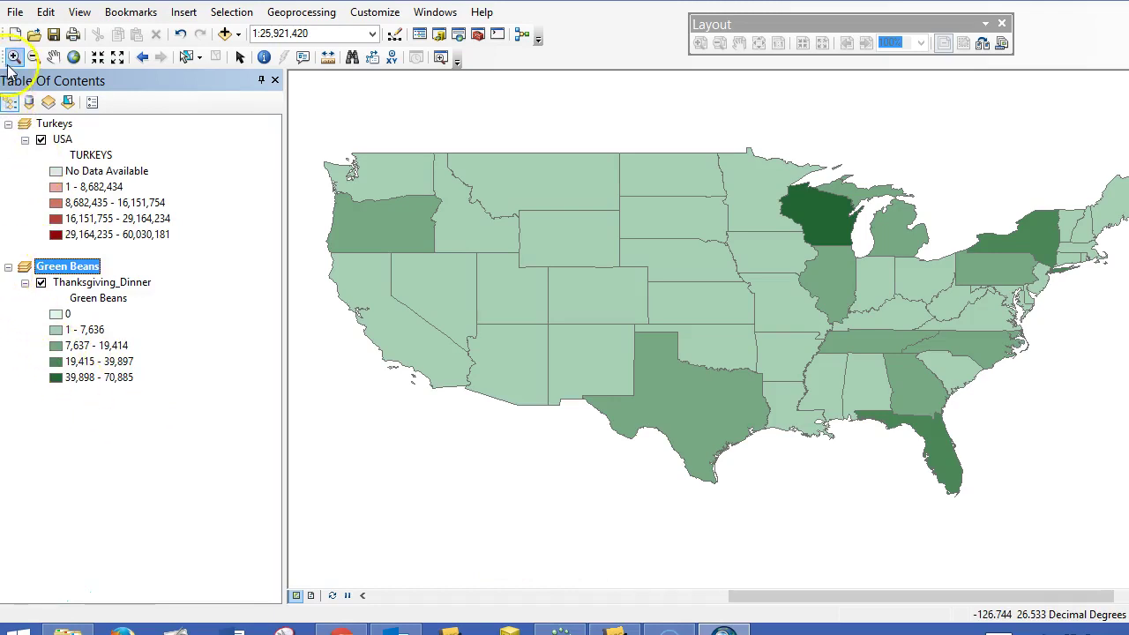
{"action": "left_click", "coordinate": [53, 33]}
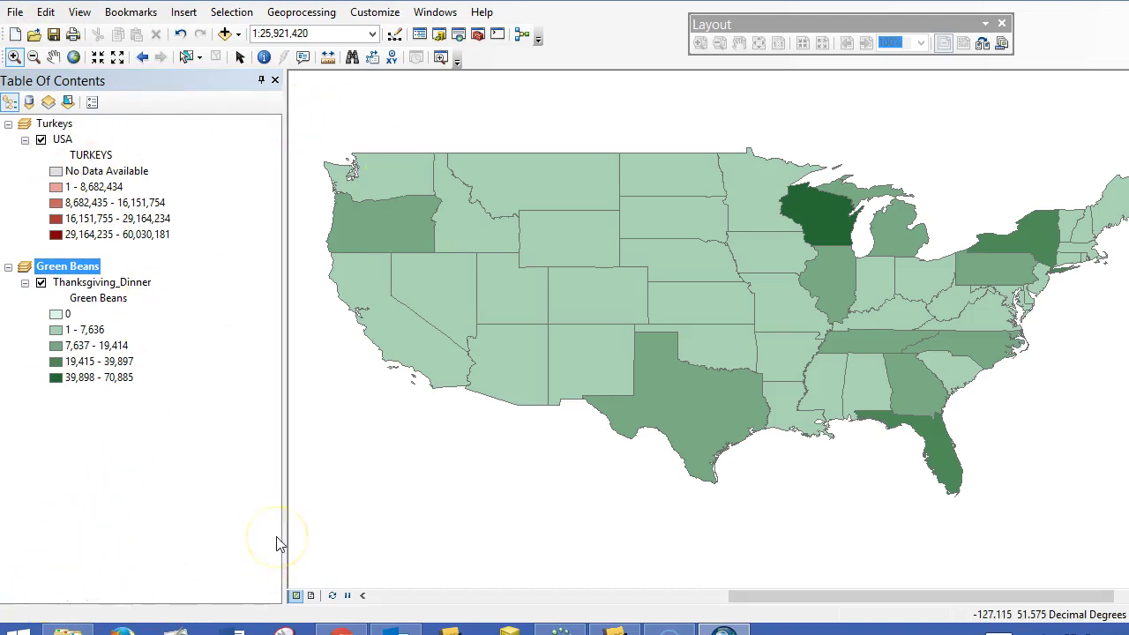
Step: Insert another data frame and copy the Thanksgiving_Dinner layer from the Green Beans frame into it
{"action": "left_click", "coordinate": [225, 37]}
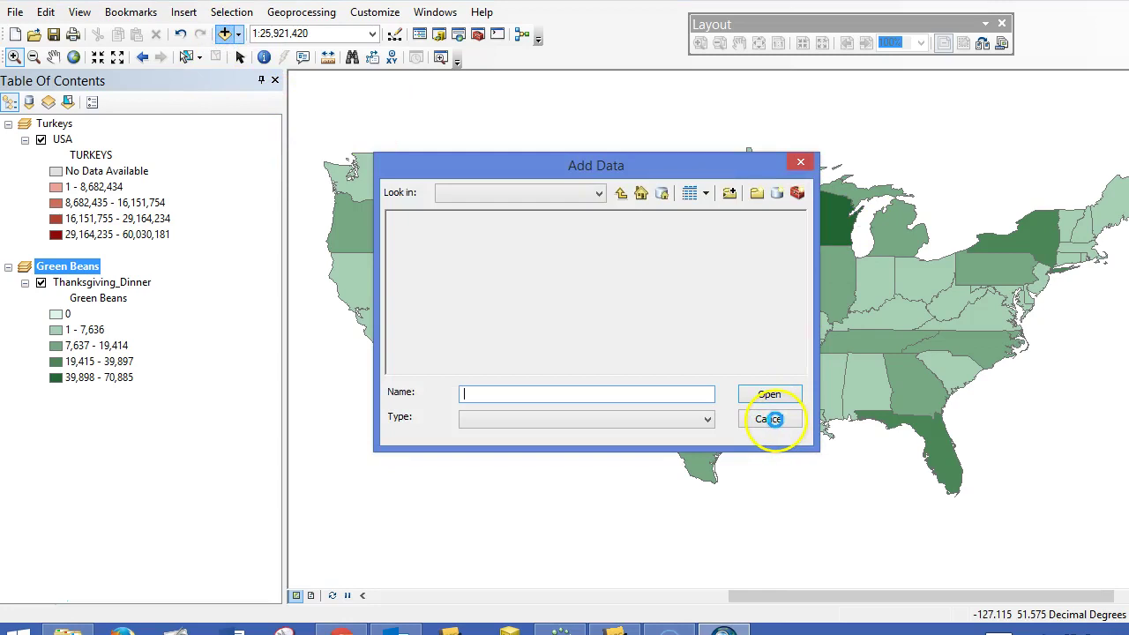
{"action": "left_click", "coordinate": [768, 420]}
{"action": "left_click", "coordinate": [170, 13]}
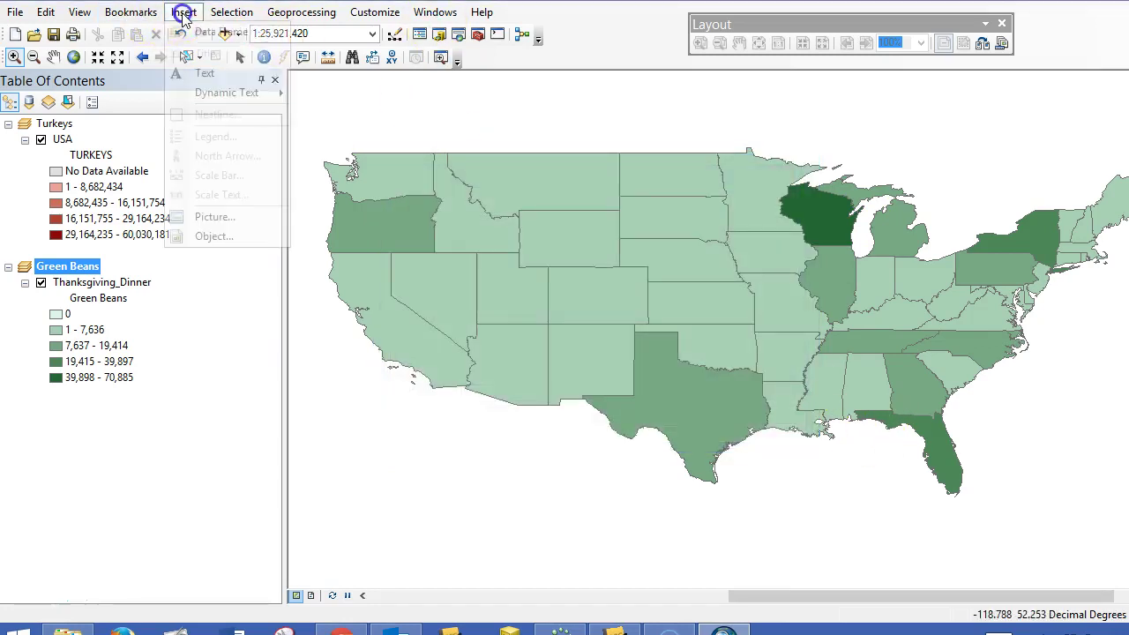
{"action": "left_click", "coordinate": [204, 34]}
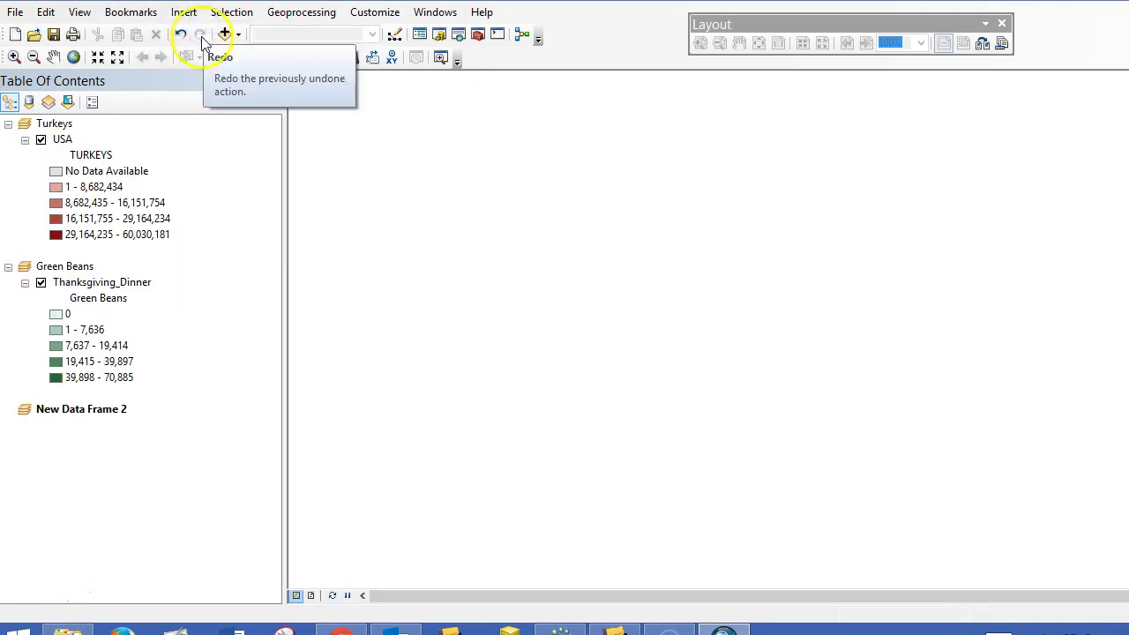
{"action": "left_click_drag", "start_coordinate": [74, 288], "coordinate": [77, 425]}
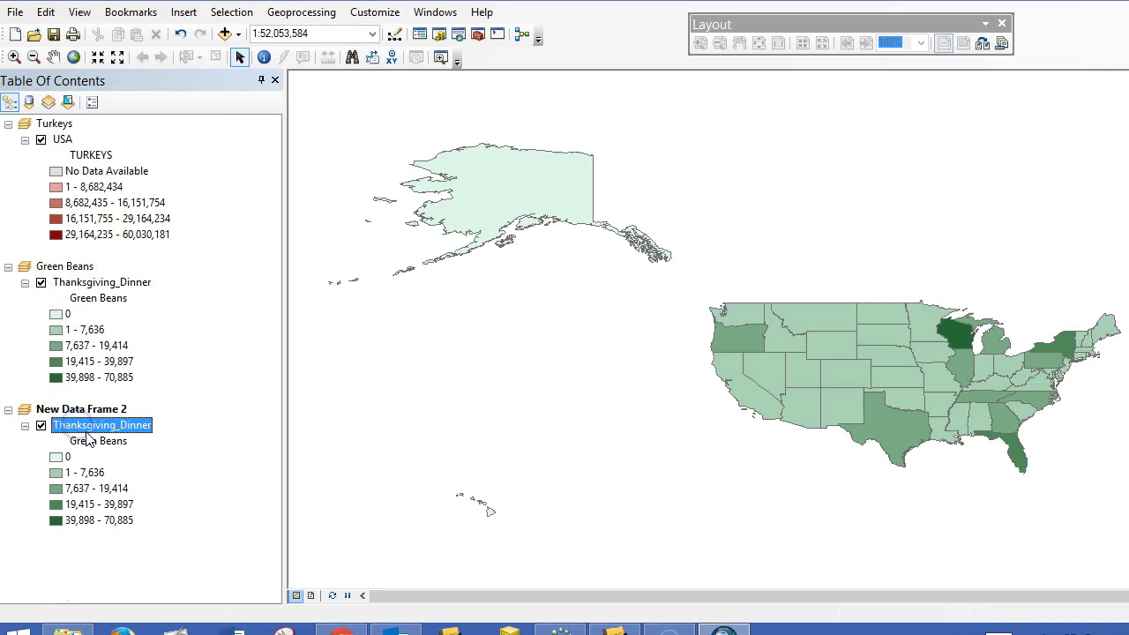
Step: Symbolize the Thanksgiving_Dinner layer in New Data Frame 2 by the CRBERRY field
{"action": "double_click", "coordinate": [91, 426]}
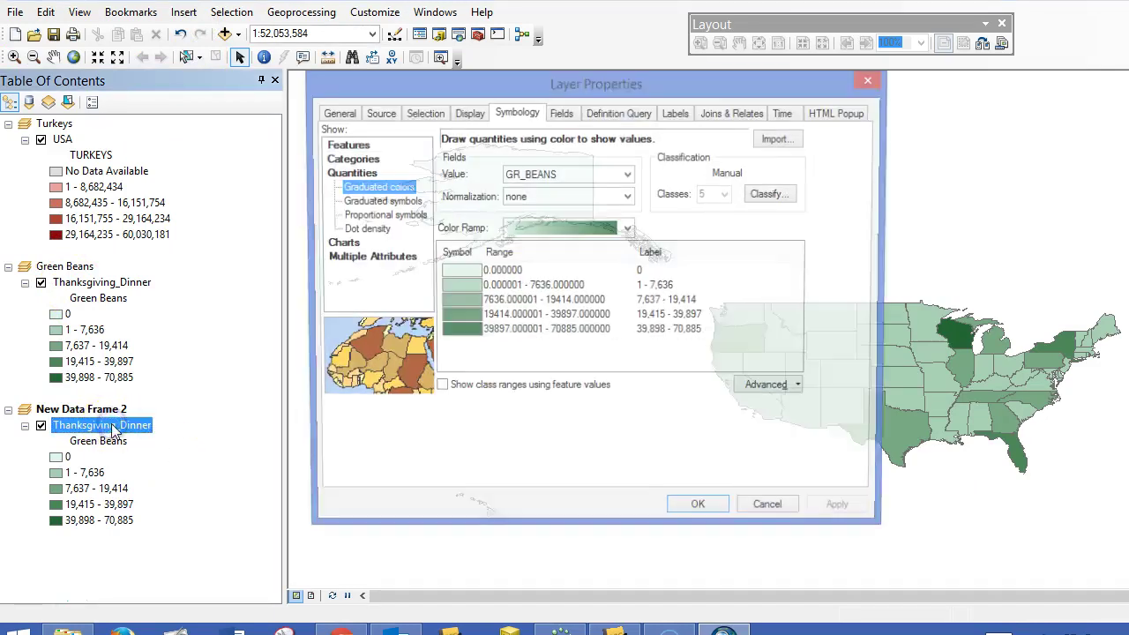
{"action": "left_click", "coordinate": [627, 174]}
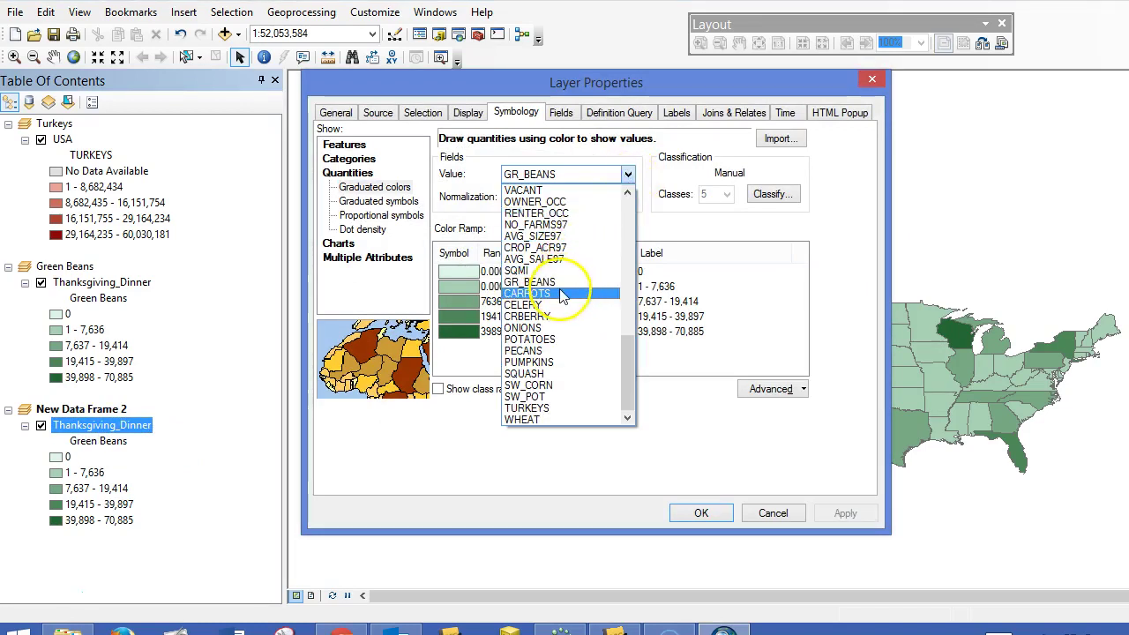
{"action": "left_click", "coordinate": [561, 293]}
{"action": "left_click", "coordinate": [629, 177]}
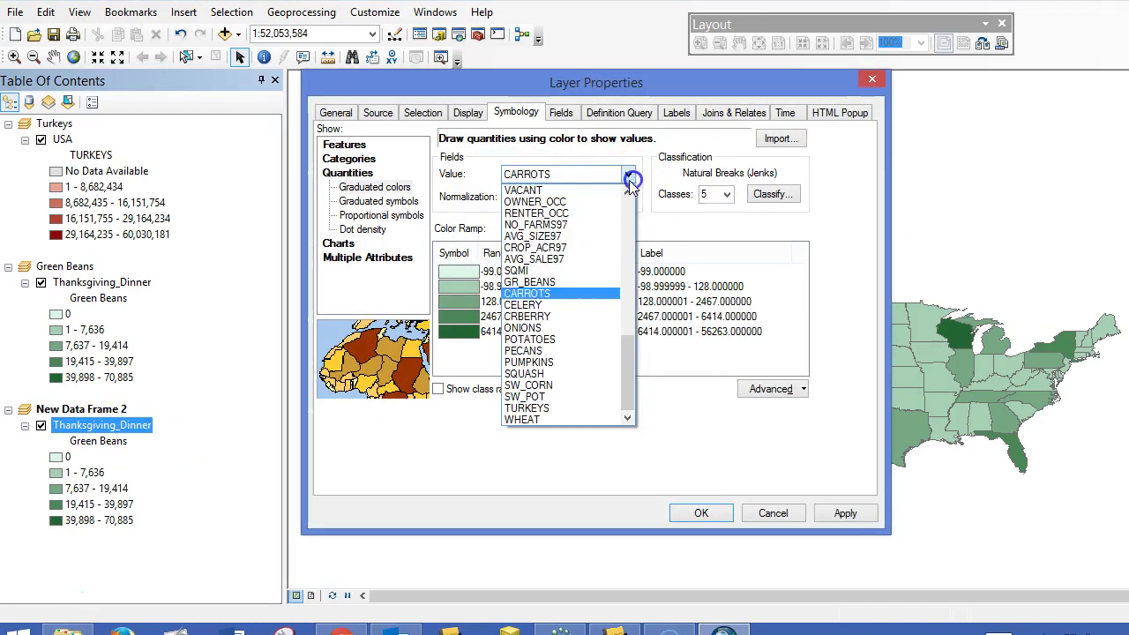
{"action": "left_click", "coordinate": [547, 316]}
Step: Apply a light pink to dark crimson color ramp to the cranberry classes
{"action": "left_click", "coordinate": [624, 229]}
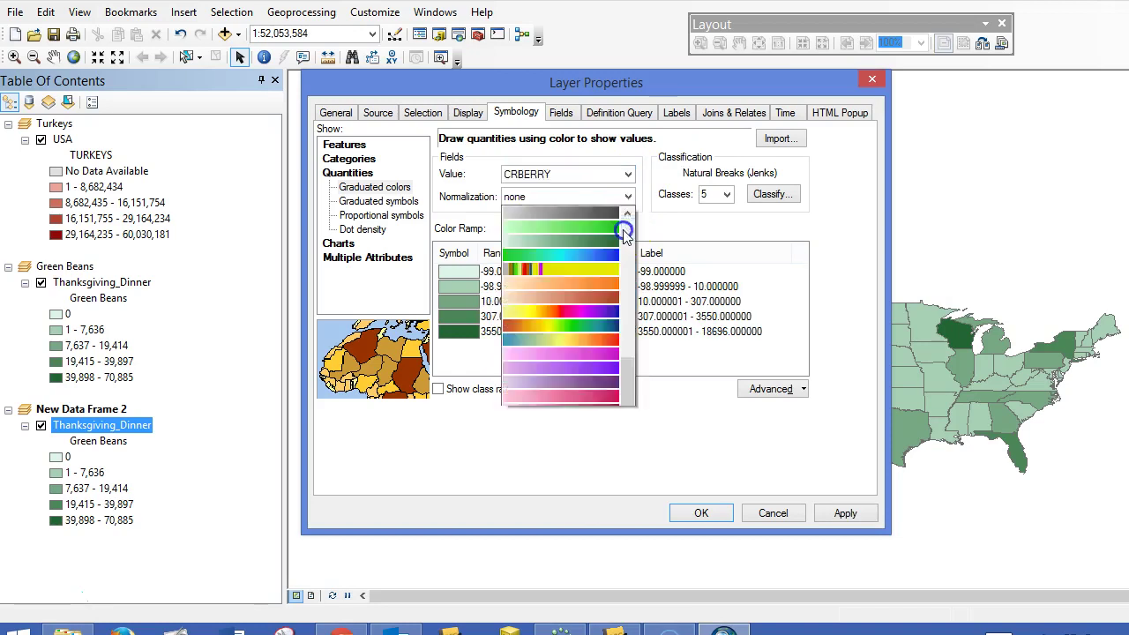
{"action": "left_click", "coordinate": [603, 217]}
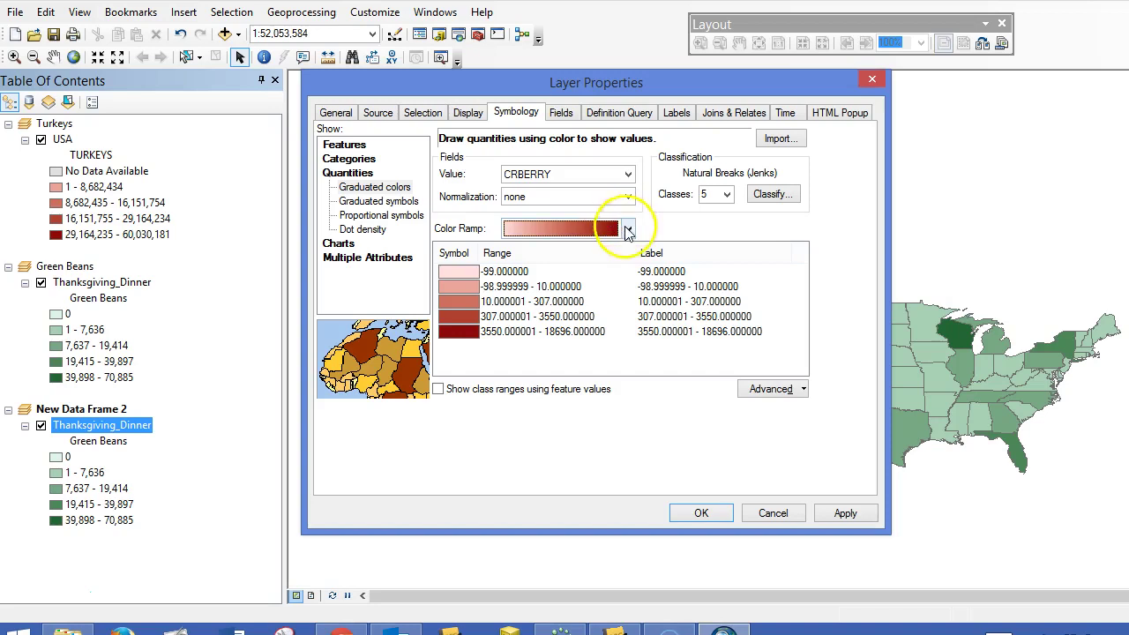
{"action": "left_click", "coordinate": [628, 230]}
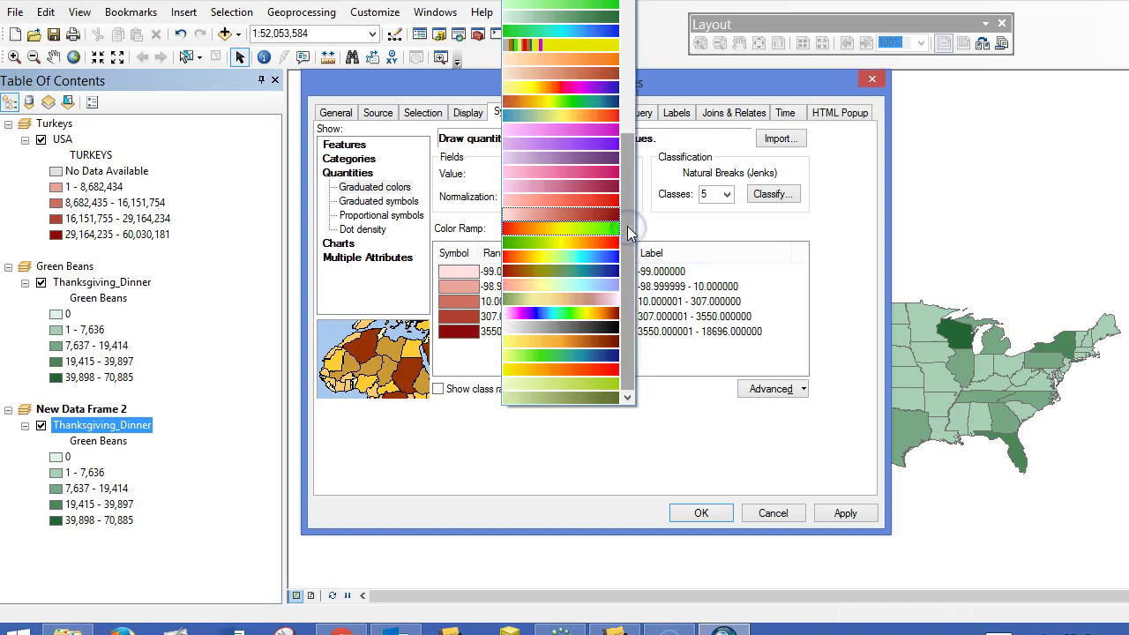
{"action": "left_click", "coordinate": [600, 190]}
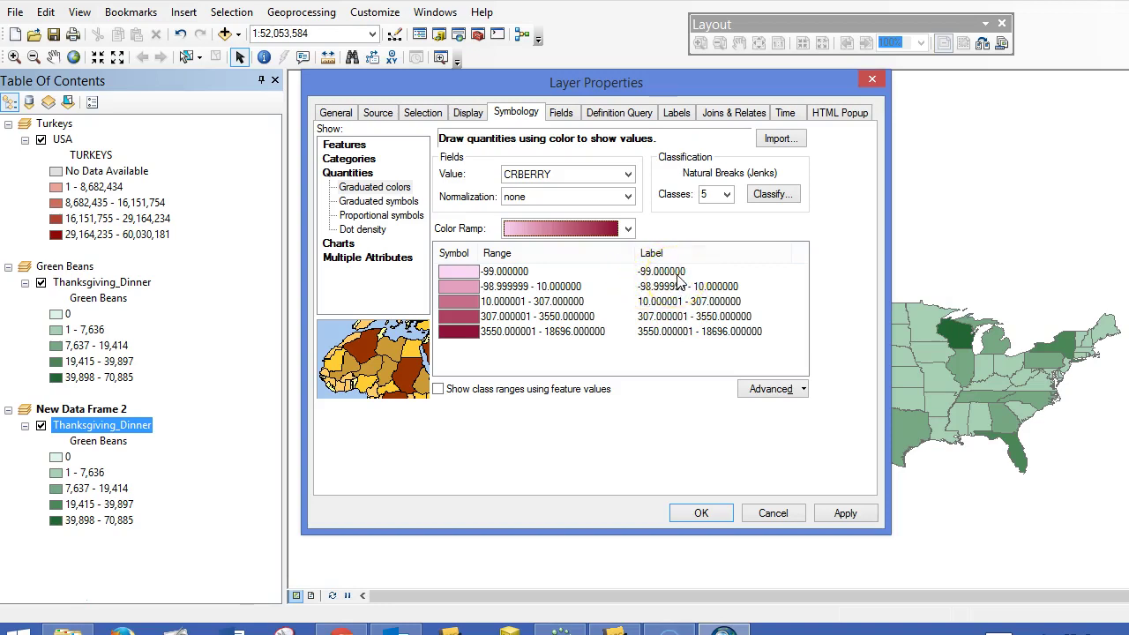
Step: Set the first class break value of the CRBERRY classification to -98
{"action": "left_click", "coordinate": [774, 195]}
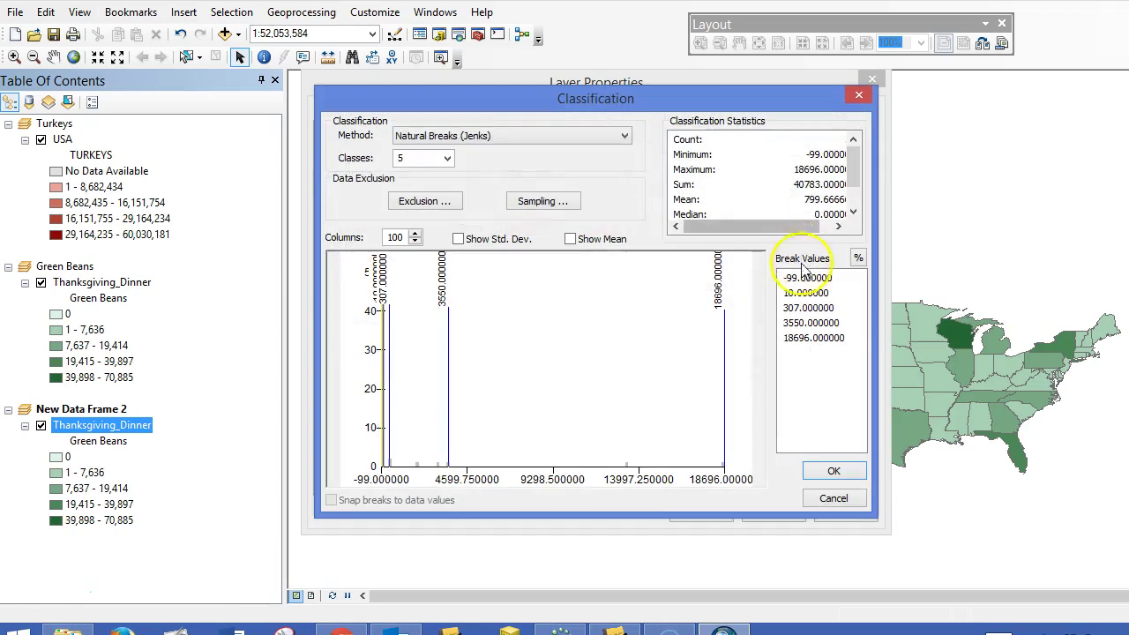
{"action": "left_click", "coordinate": [805, 276]}
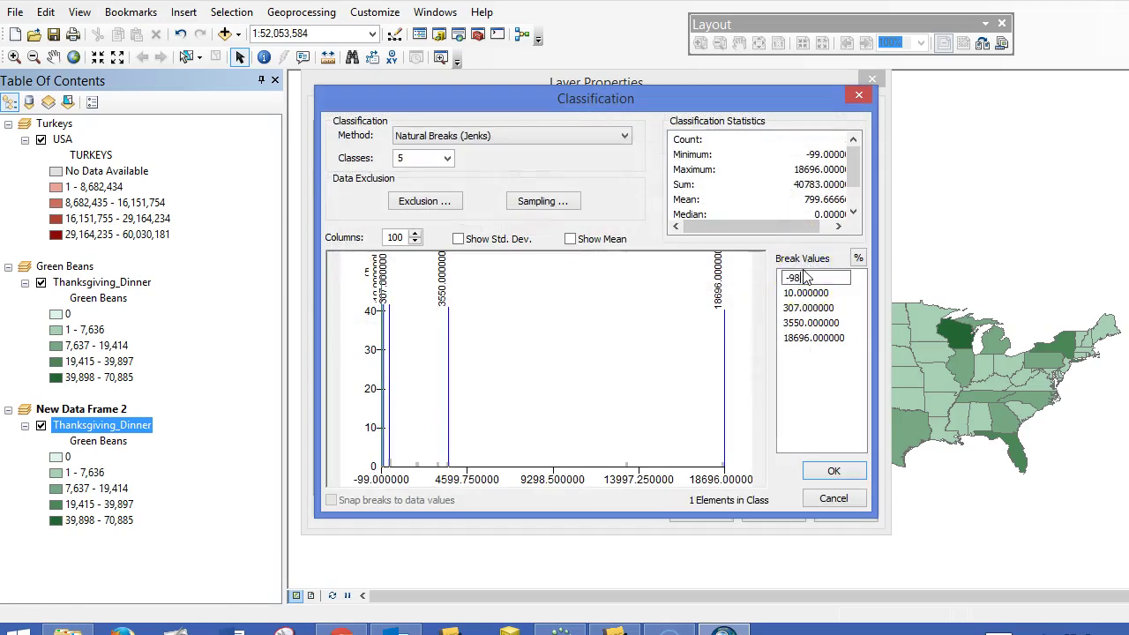
{"action": "left_click", "coordinate": [834, 473]}
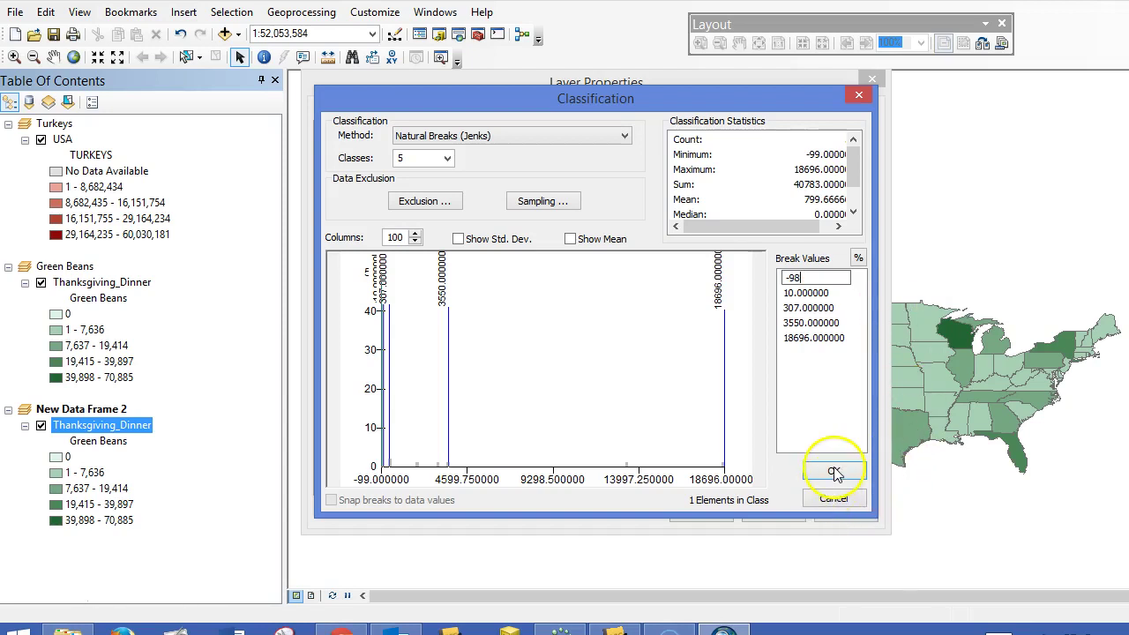
{"action": "left_click", "coordinate": [836, 472]}
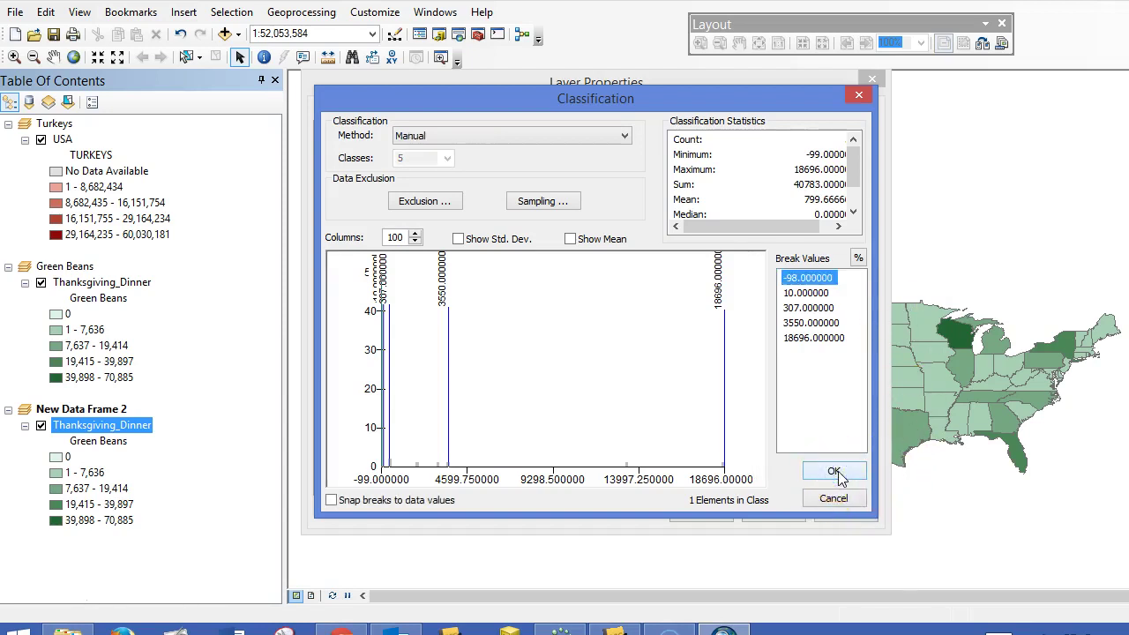
{"action": "left_click", "coordinate": [837, 474]}
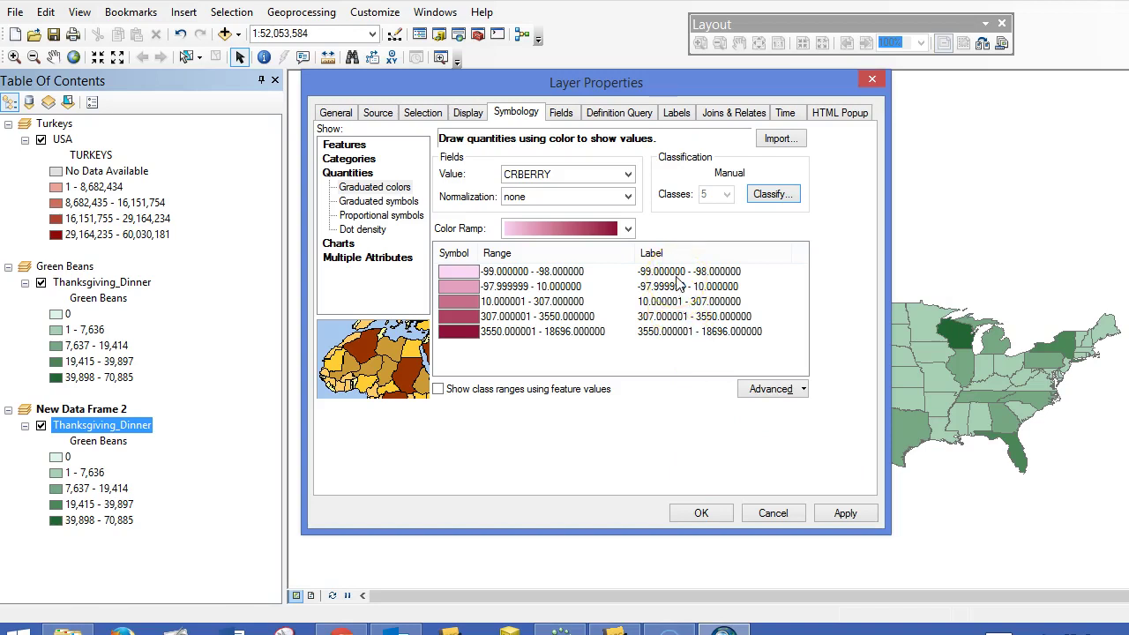
{"action": "left_click", "coordinate": [662, 270]}
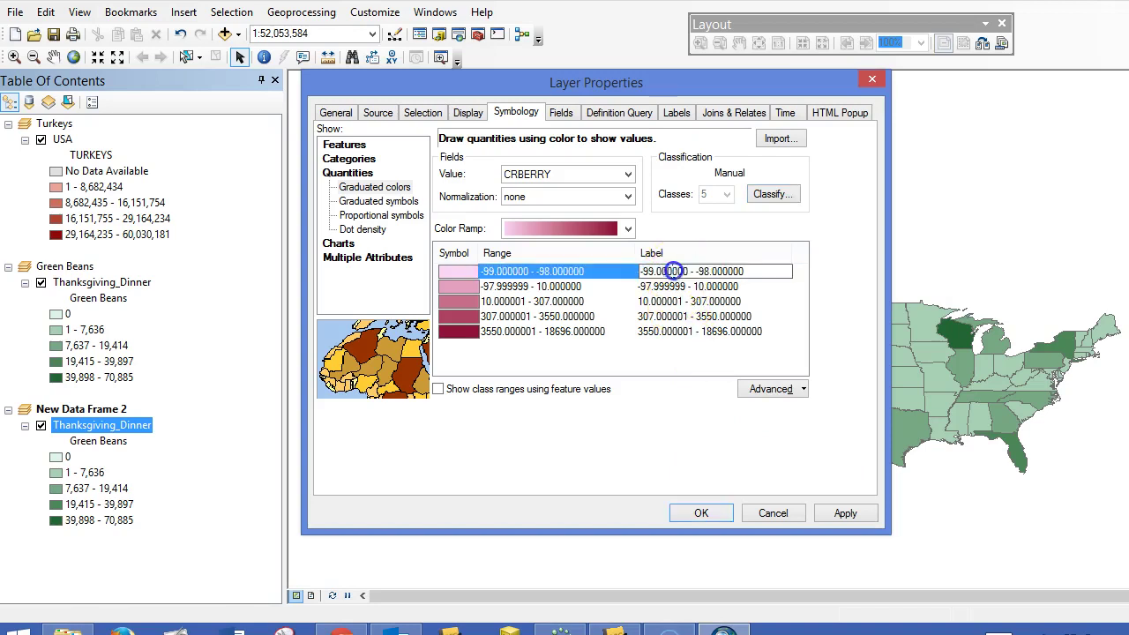
Step: Set the first class break value of the CRBERRY classification to 0
{"action": "left_click", "coordinate": [769, 194]}
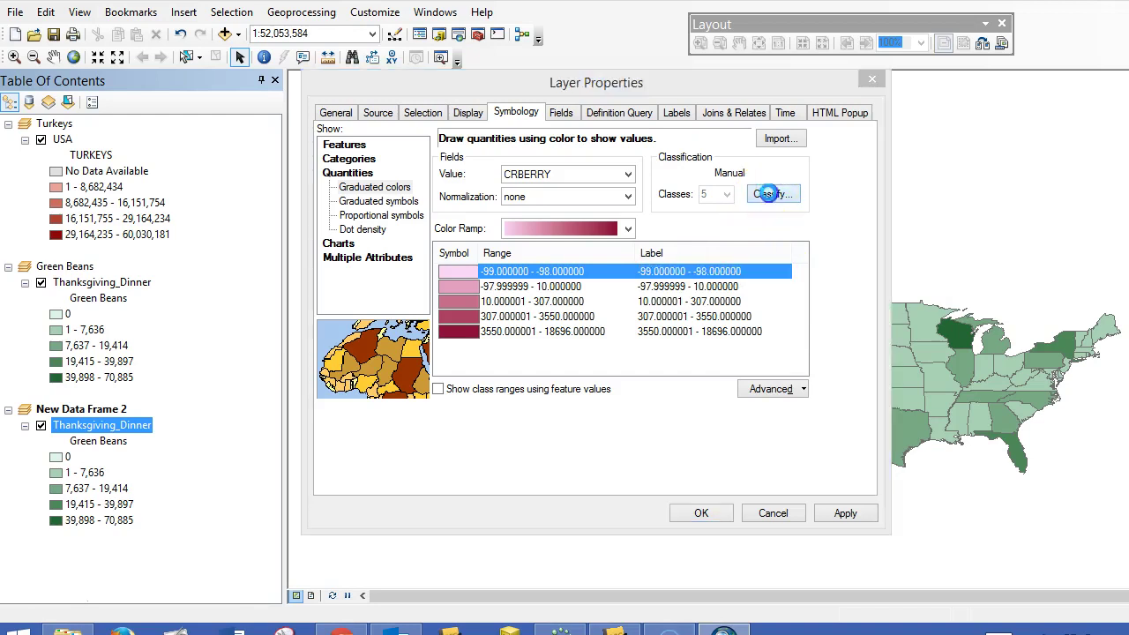
{"action": "left_click", "coordinate": [829, 279]}
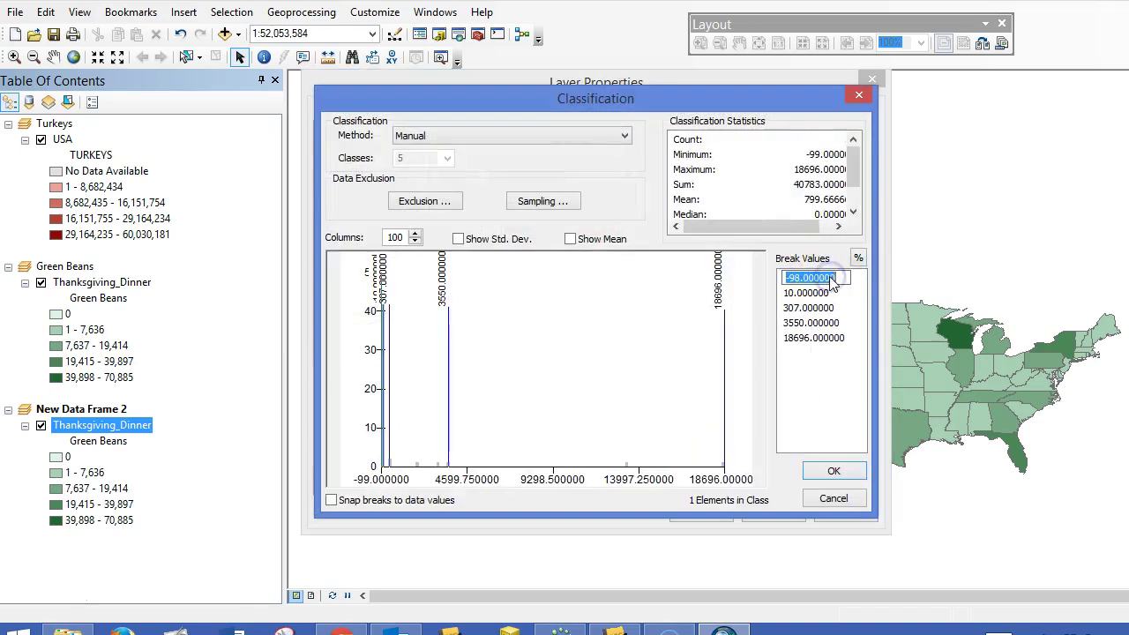
{"action": "key", "text": "Return"}
{"action": "left_click", "coordinate": [834, 473]}
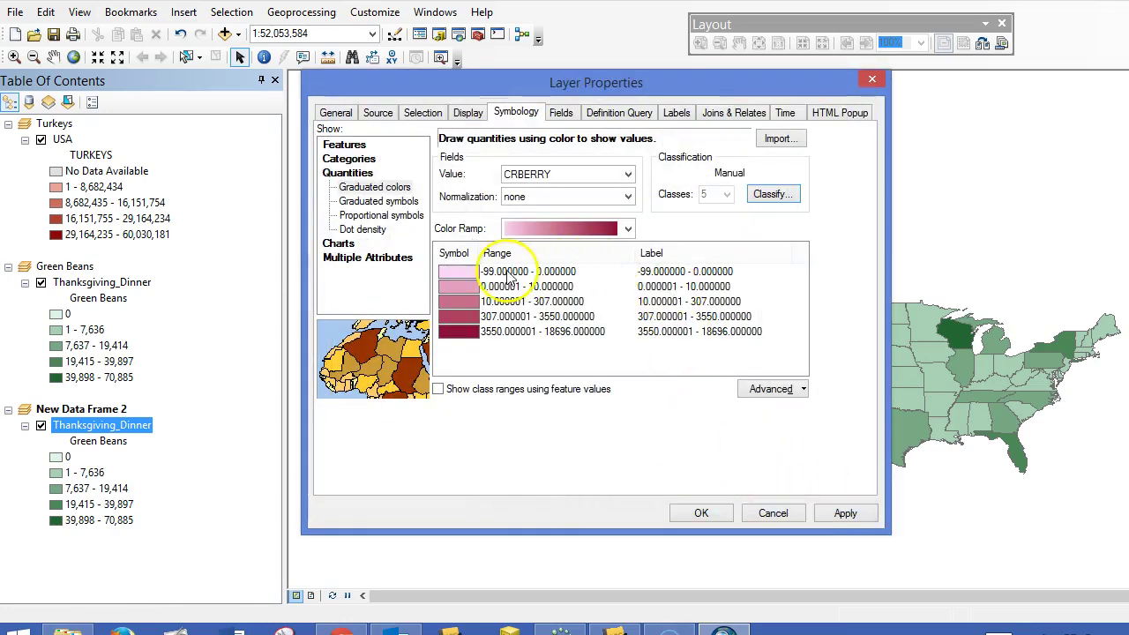
Step: Format the CRBERRY class labels as numbers with 0 decimal places
{"action": "right_click", "coordinate": [728, 253]}
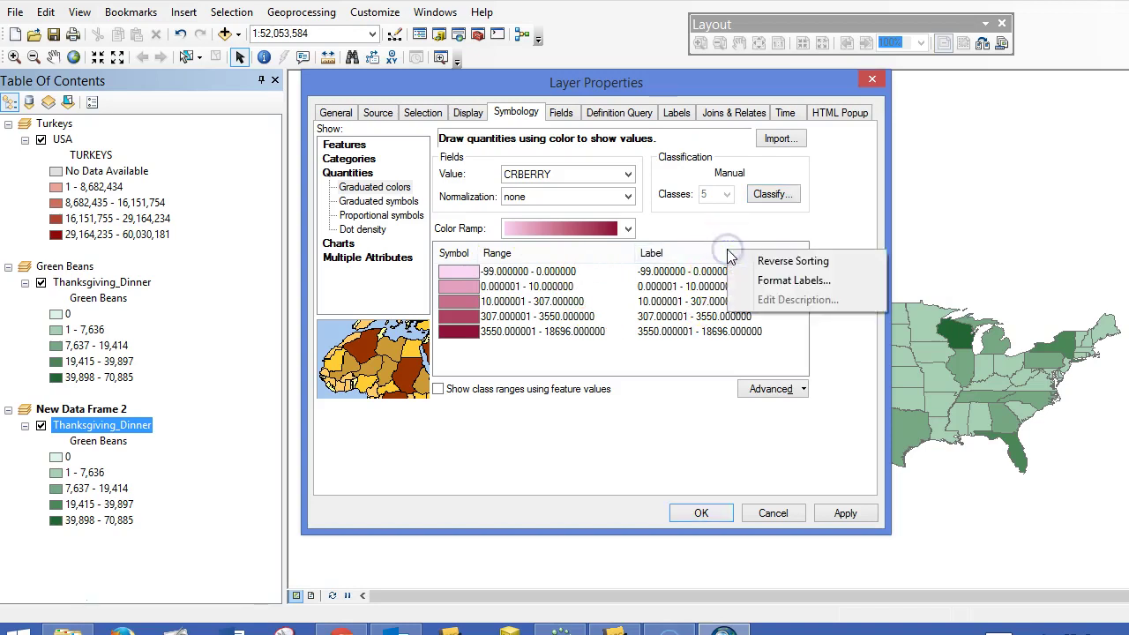
{"action": "left_click", "coordinate": [776, 279]}
{"action": "double_click", "coordinate": [576, 242]}
{"action": "type", "text": "0"}
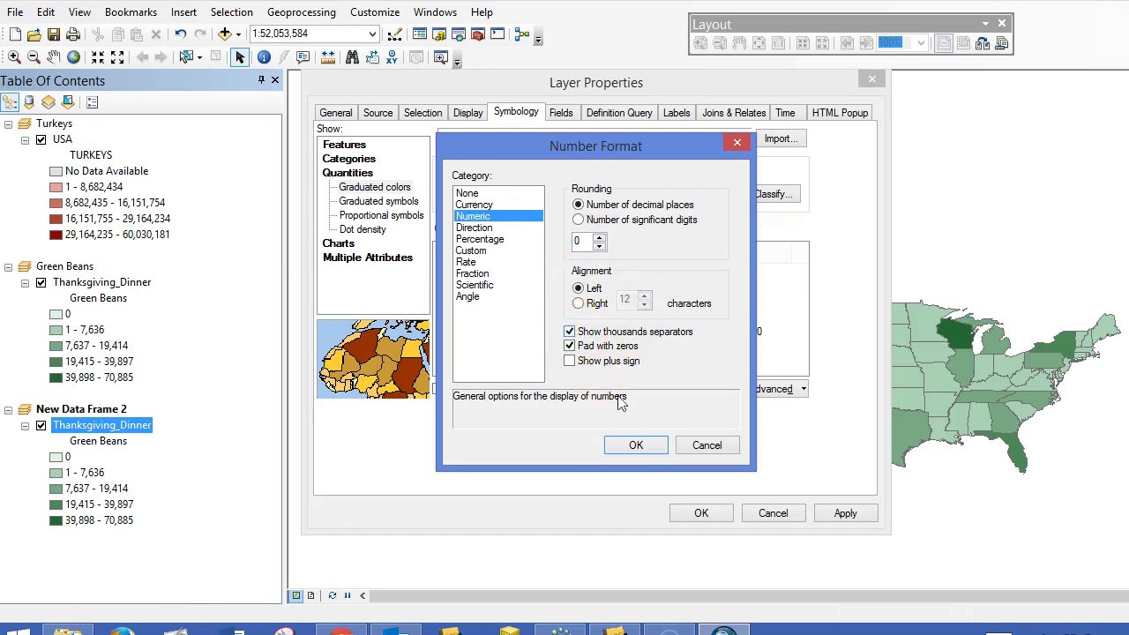
{"action": "left_click", "coordinate": [635, 445]}
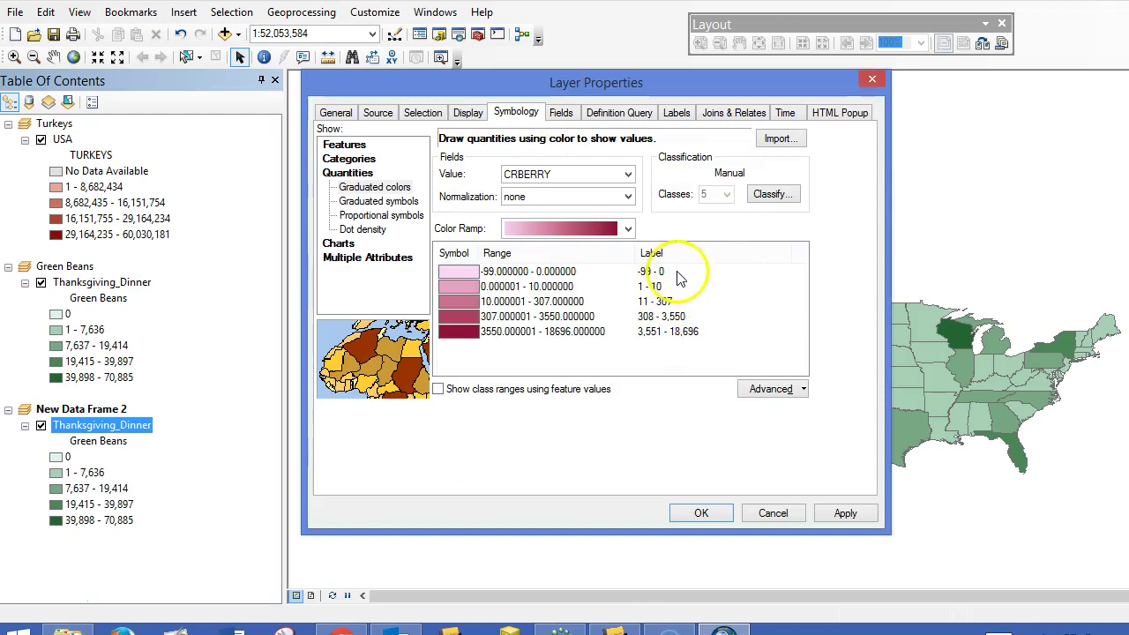
Step: Change the label of the lowest CRBERRY class to No Data Available
{"action": "left_click", "coordinate": [679, 278]}
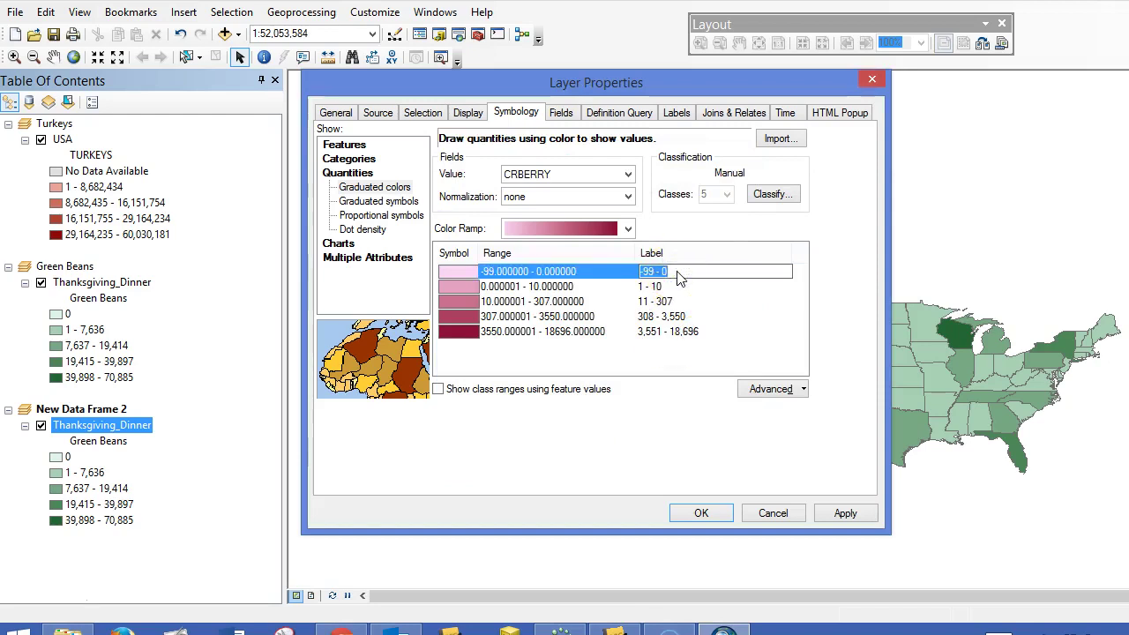
{"action": "type", "text": "No Data Available"}
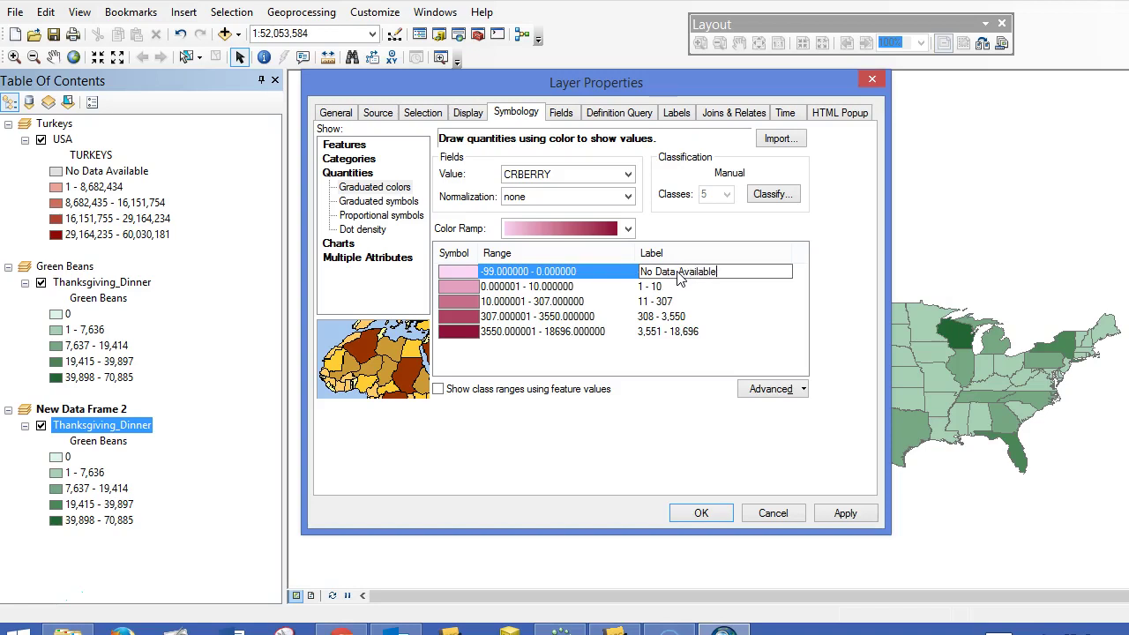
{"action": "left_click", "coordinate": [701, 513]}
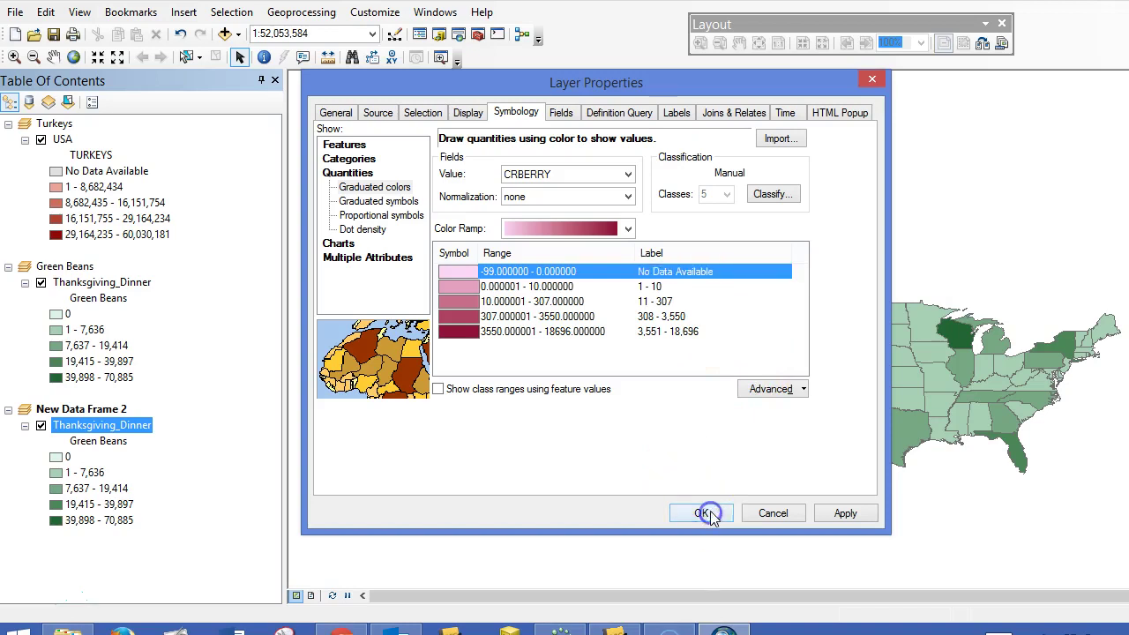
Step: Fill the No Data Available class symbol with light gray and apply the symbology to the layer
{"action": "double_click", "coordinate": [460, 275]}
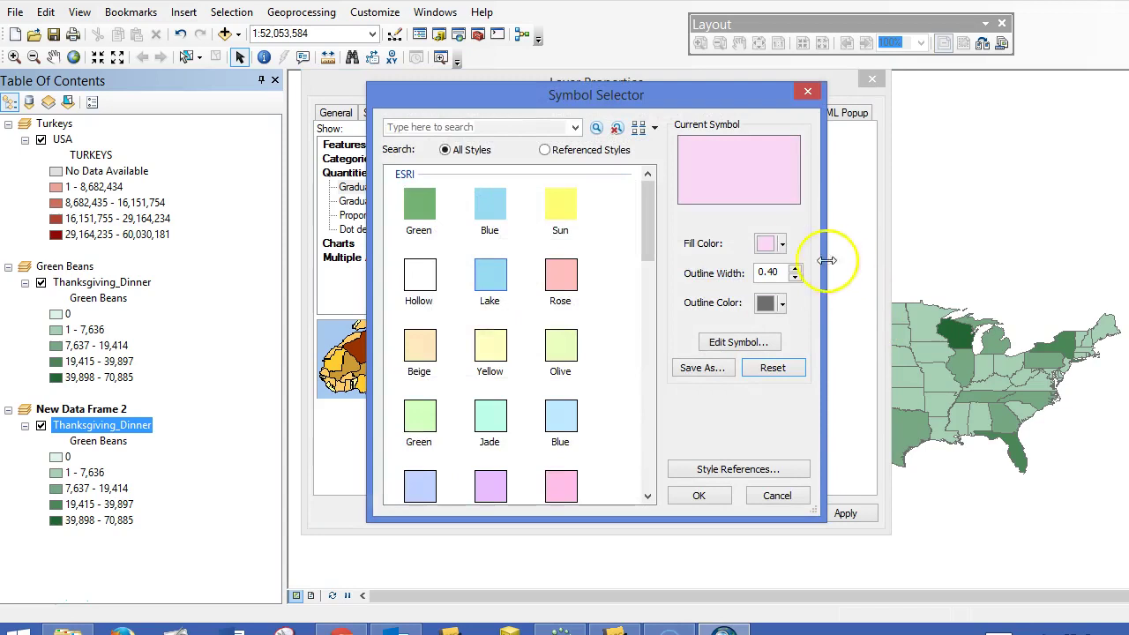
{"action": "left_click", "coordinate": [765, 247]}
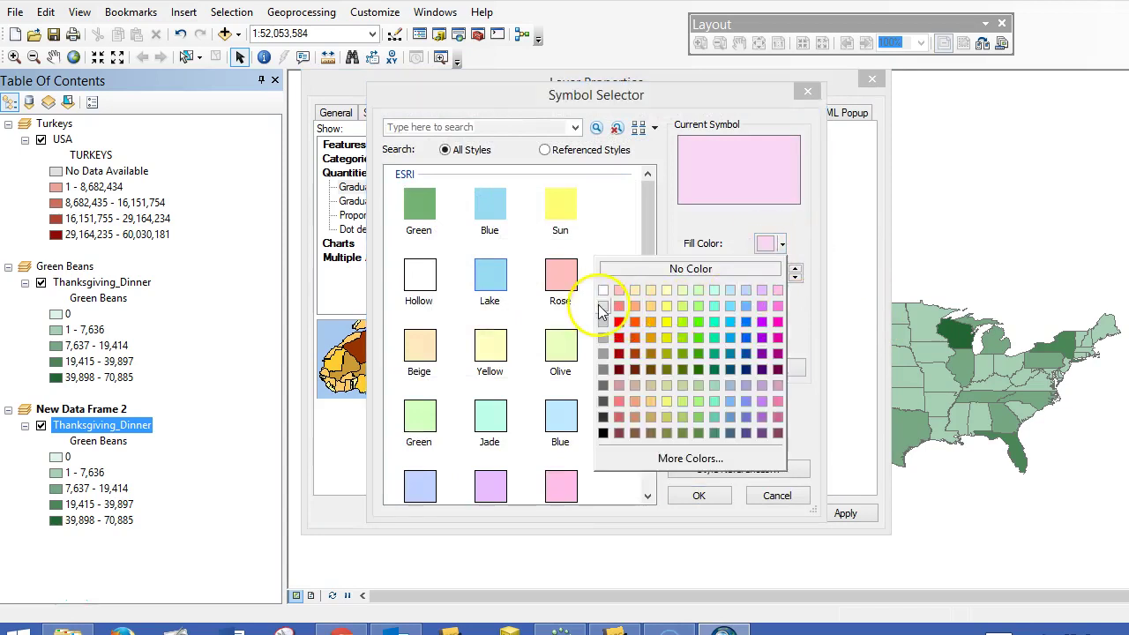
{"action": "left_click", "coordinate": [602, 307]}
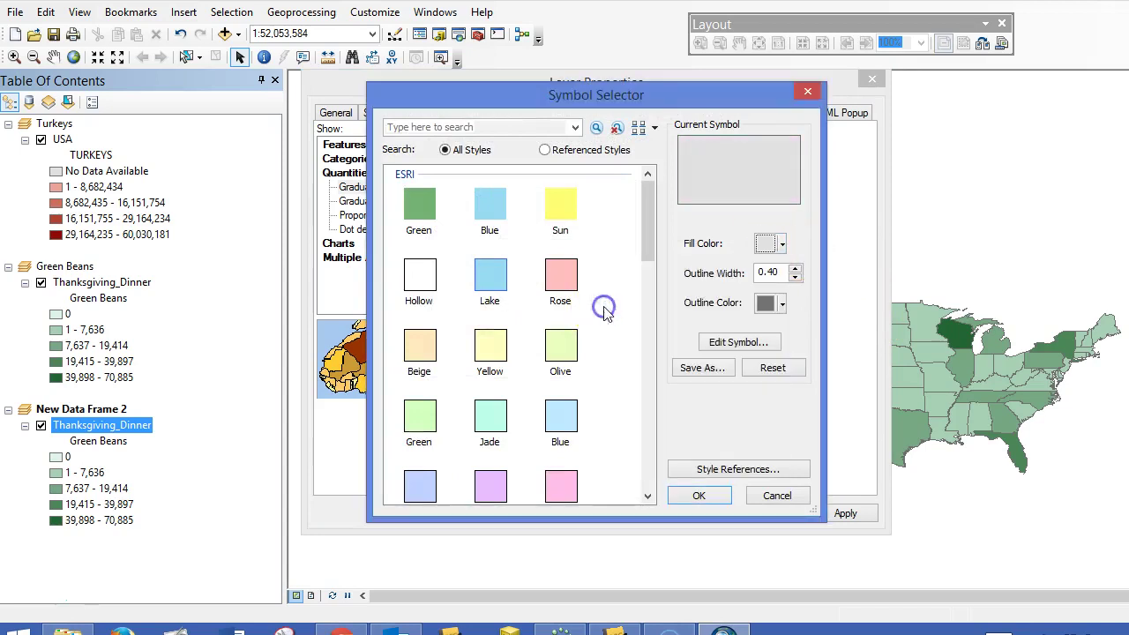
{"action": "left_click", "coordinate": [700, 495]}
{"action": "left_click", "coordinate": [705, 516]}
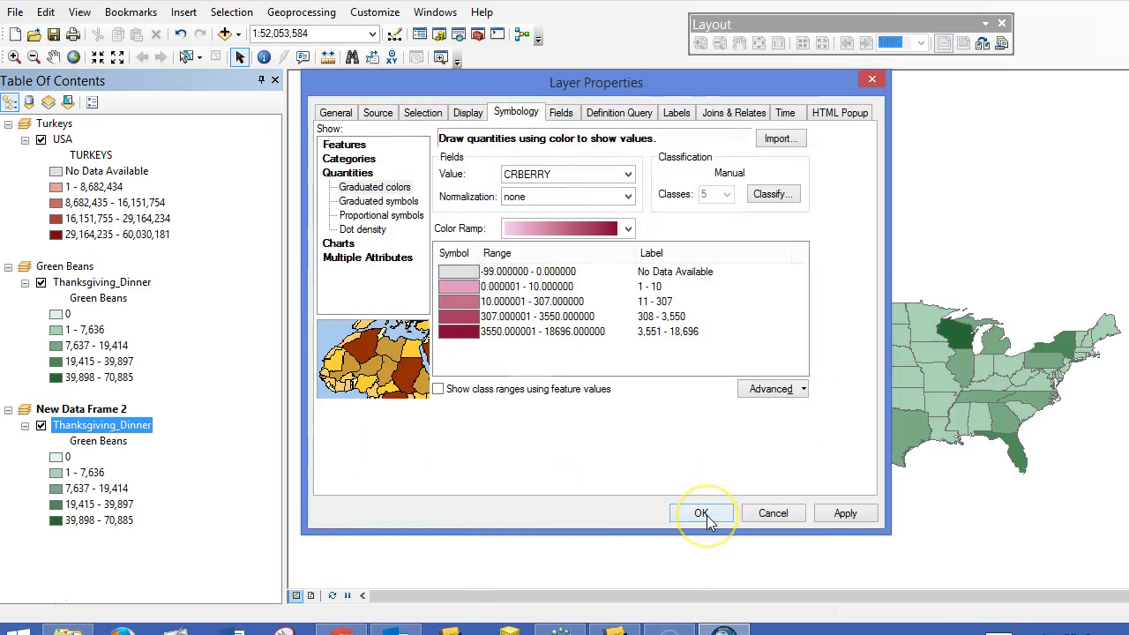
{"action": "left_click", "coordinate": [704, 517]}
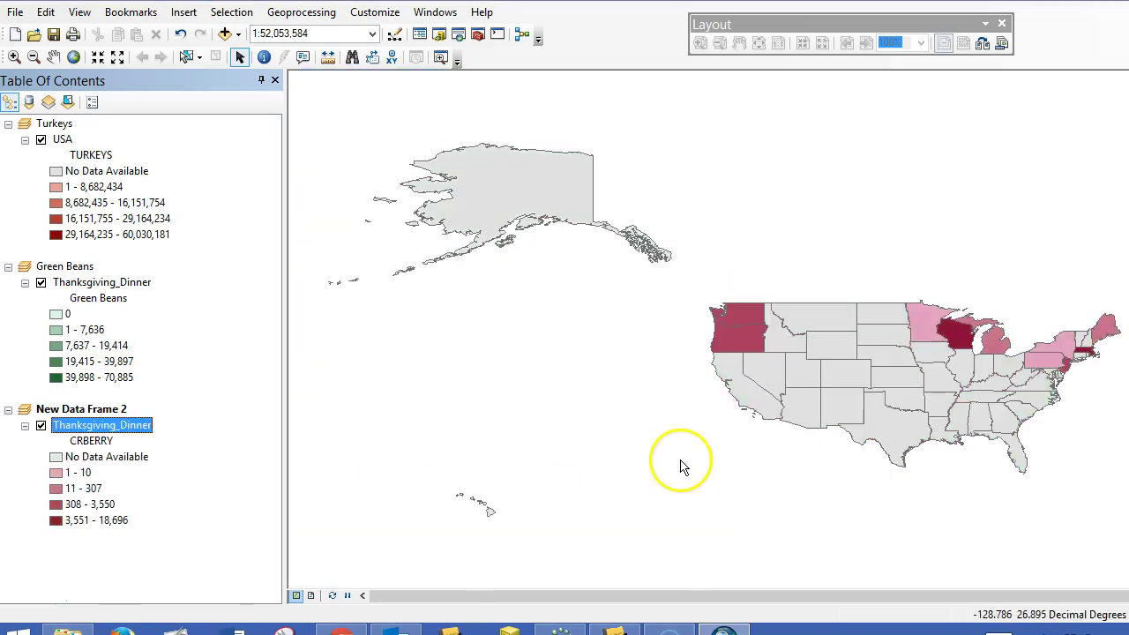
Step: Rename New Data Frame 2 as Cranberries
{"action": "left_click", "coordinate": [14, 56]}
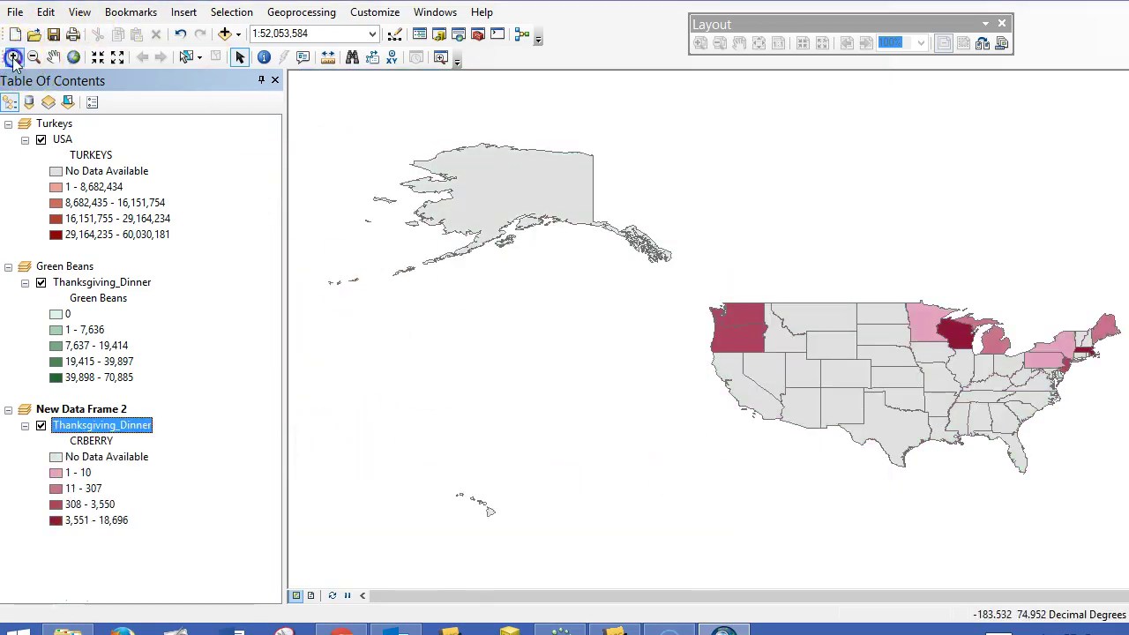
{"action": "left_click_drag", "start_coordinate": [697, 279], "coordinate": [1128, 495]}
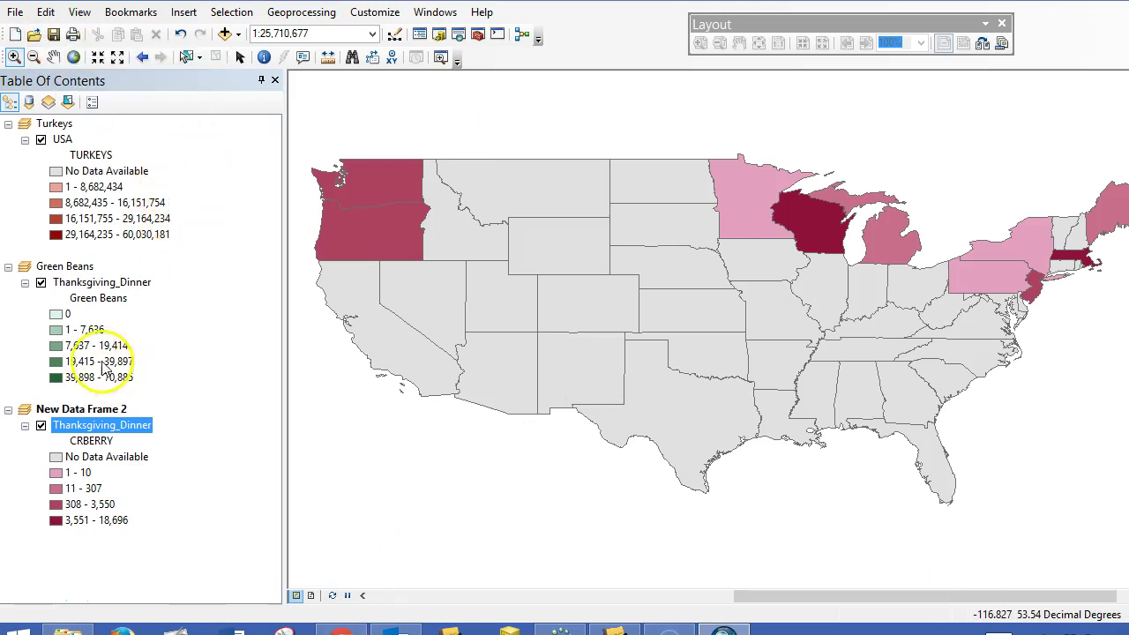
{"action": "double_click", "coordinate": [88, 410]}
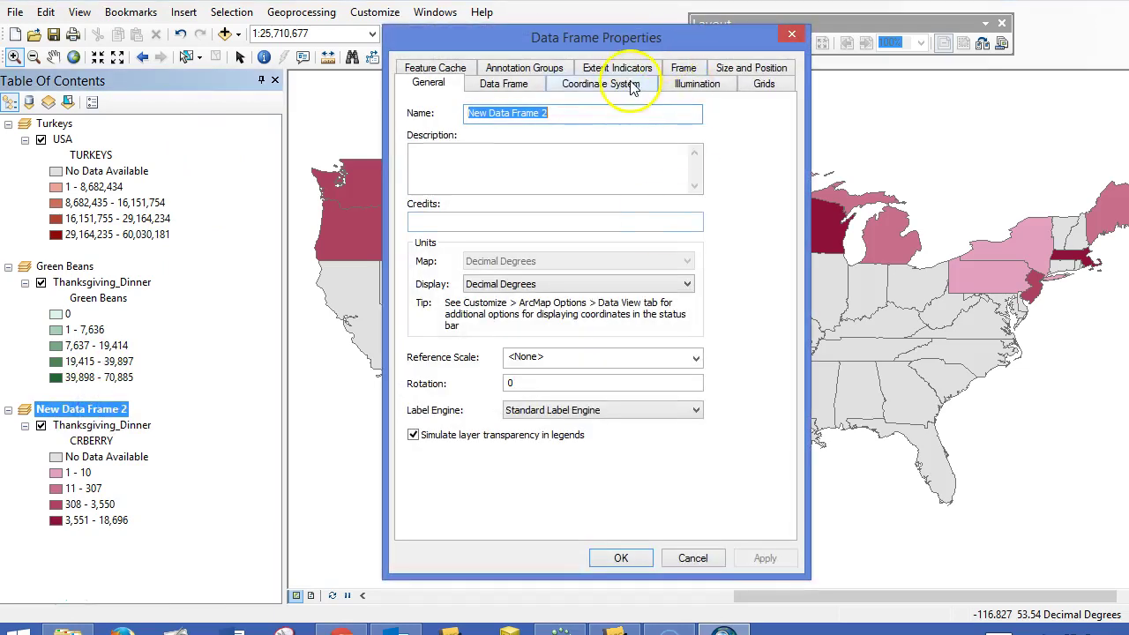
{"action": "type", "text": "Cranberries"}
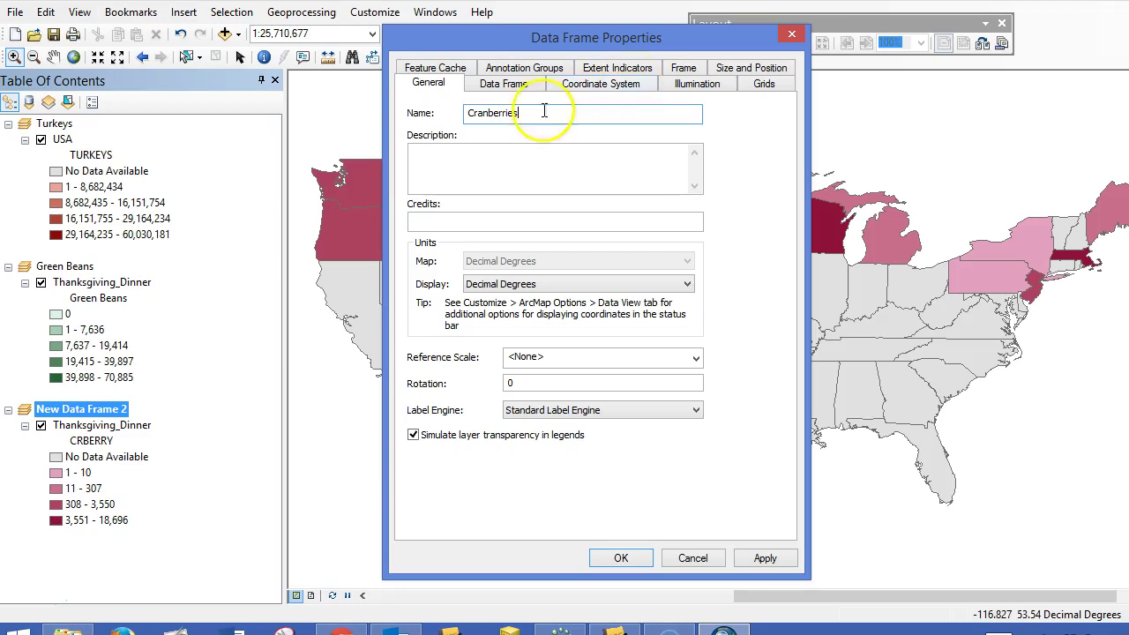
{"action": "left_click", "coordinate": [619, 557]}
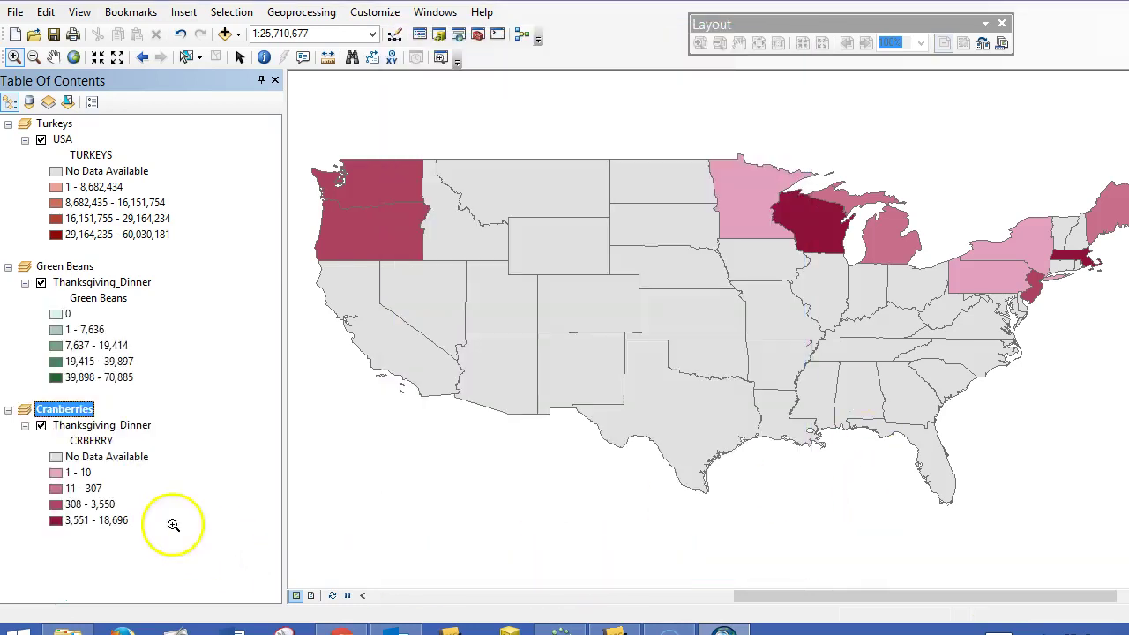
Step: Rename the layer's CRBERRY legend heading as Cranberry
{"action": "left_click", "coordinate": [99, 442]}
{"action": "left_click", "coordinate": [99, 442]}
{"action": "type", "text": "Cranberry"}
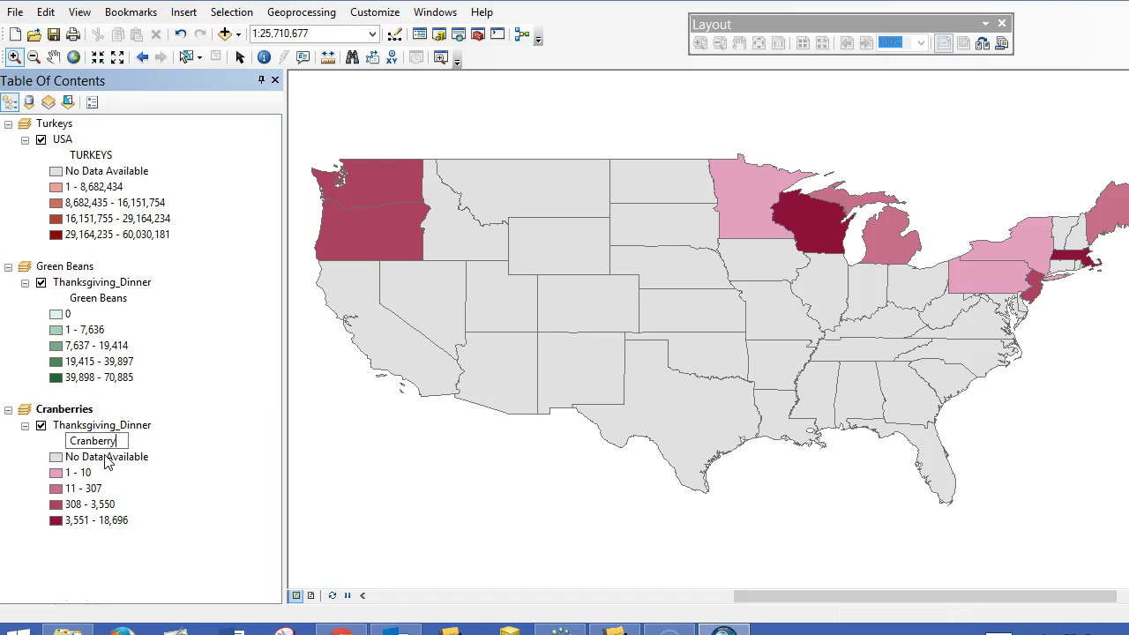
{"action": "key", "text": "Return"}
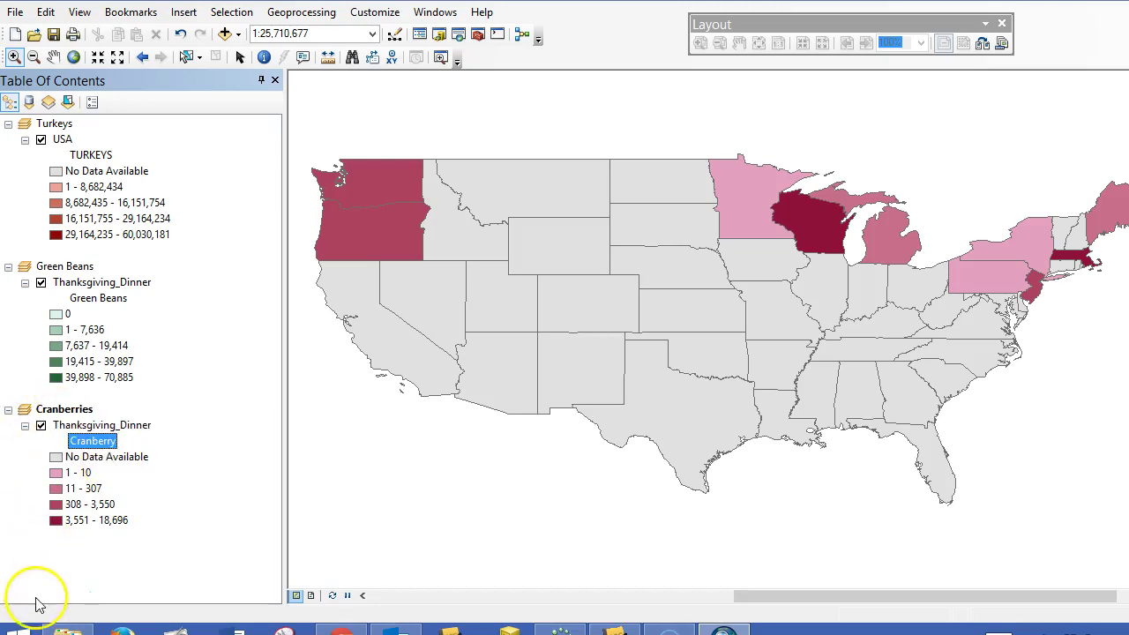